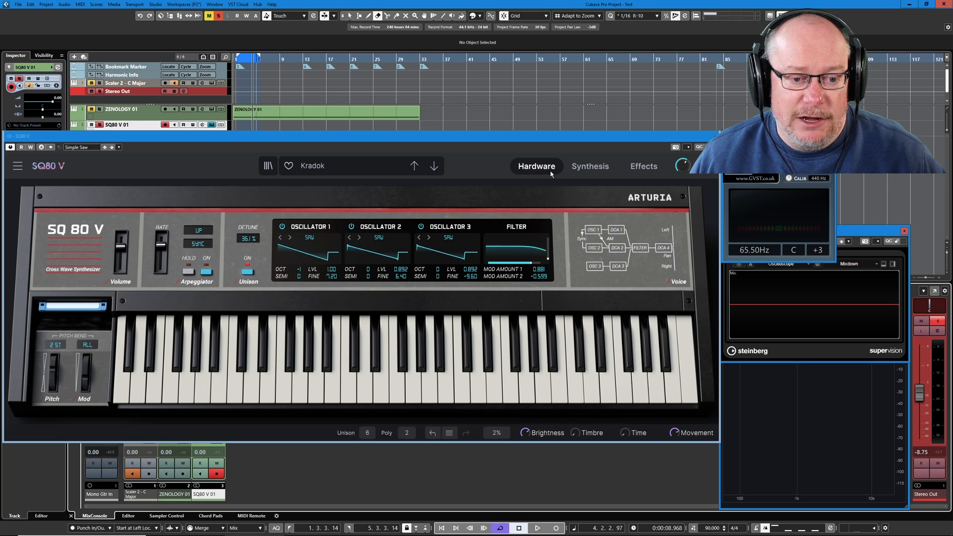
# - Examine the SQ80 V's Hardware, Synthesis and Effects pages and compare the signal flow diagram with the synthesis sections
pyautogui.click(588, 167)
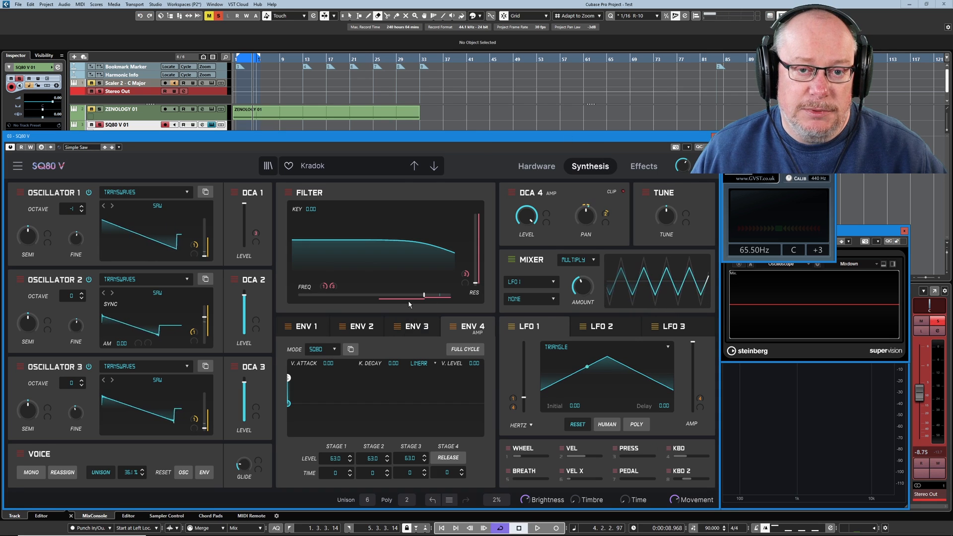
pyautogui.click(536, 167)
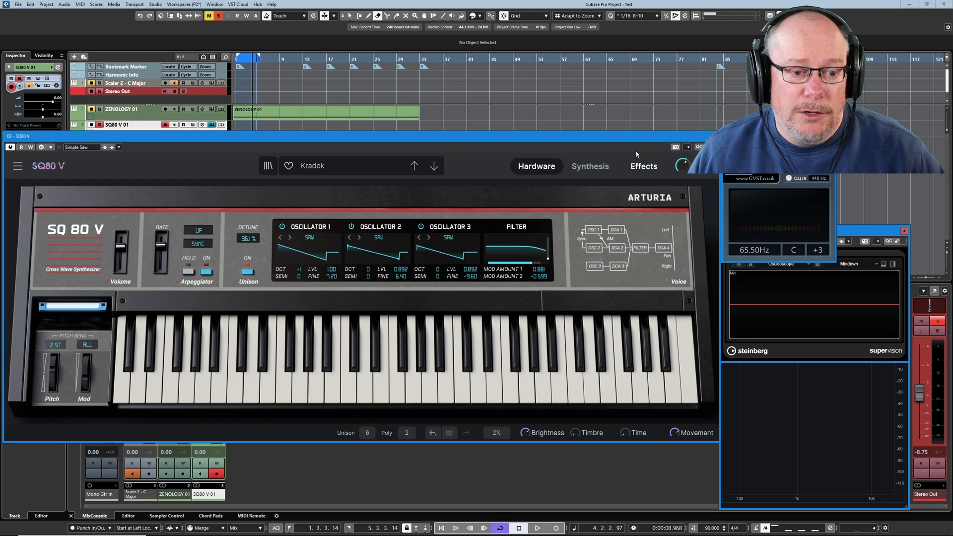
pyautogui.click(590, 167)
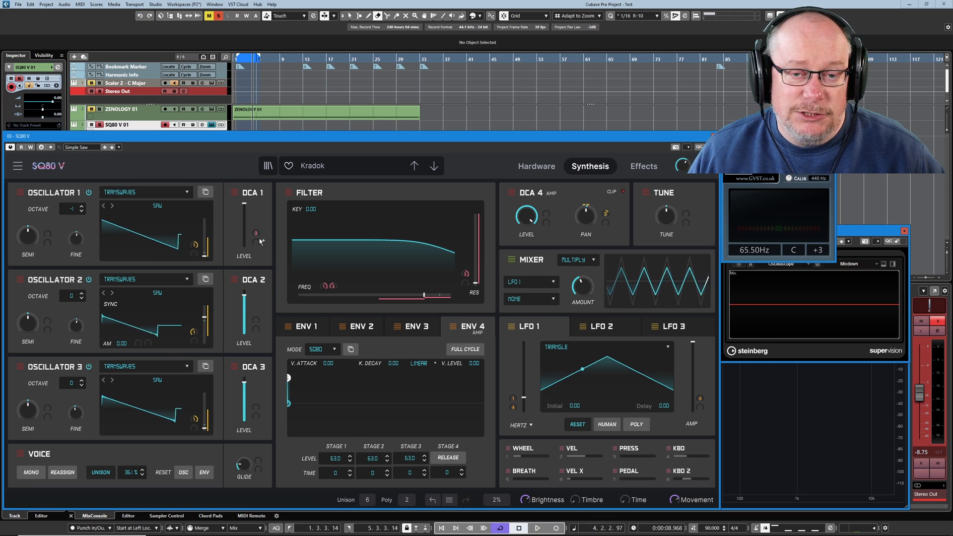
pyautogui.click(536, 165)
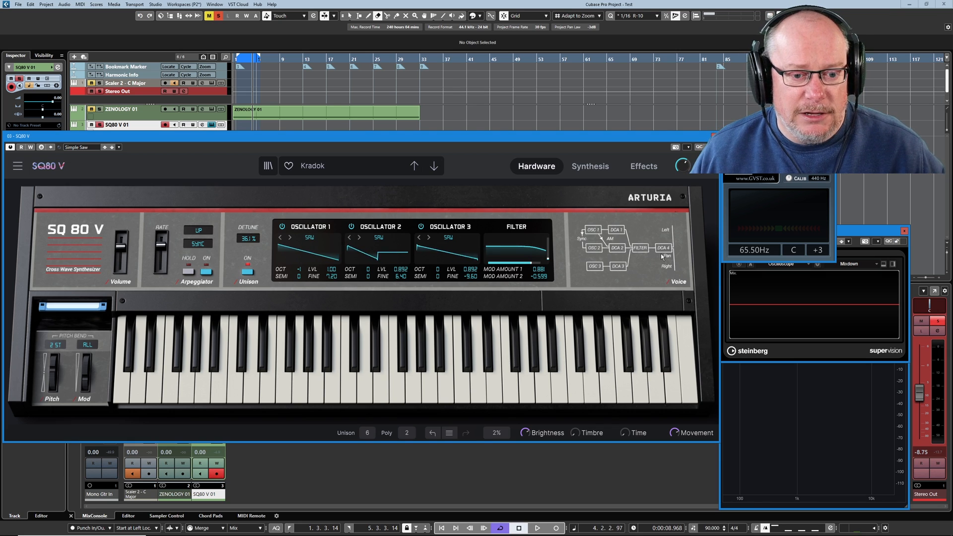
pyautogui.click(644, 166)
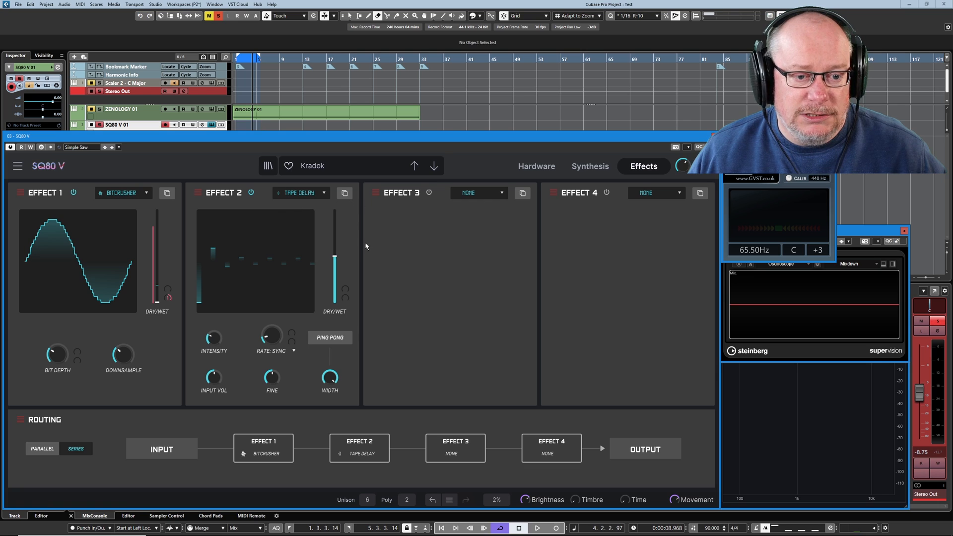
pyautogui.click(590, 168)
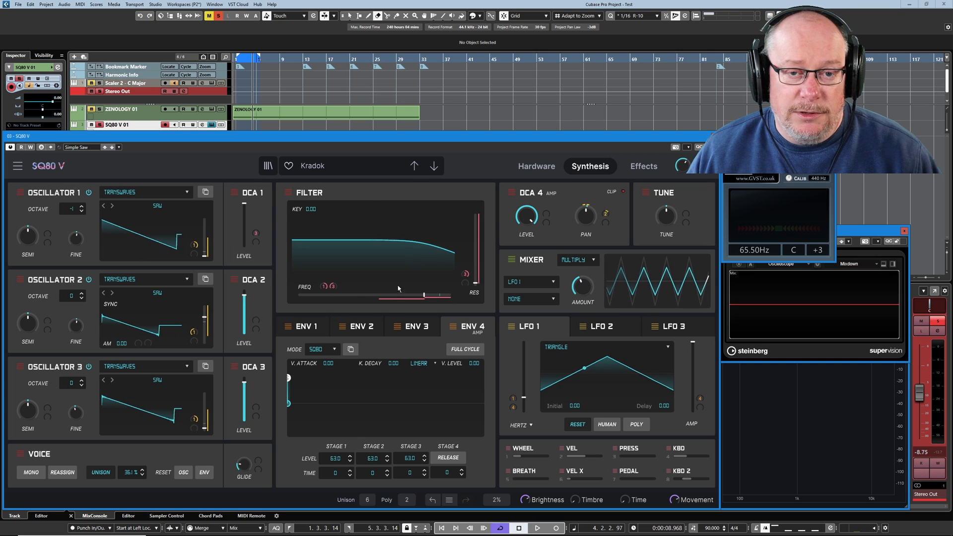
pyautogui.click(537, 165)
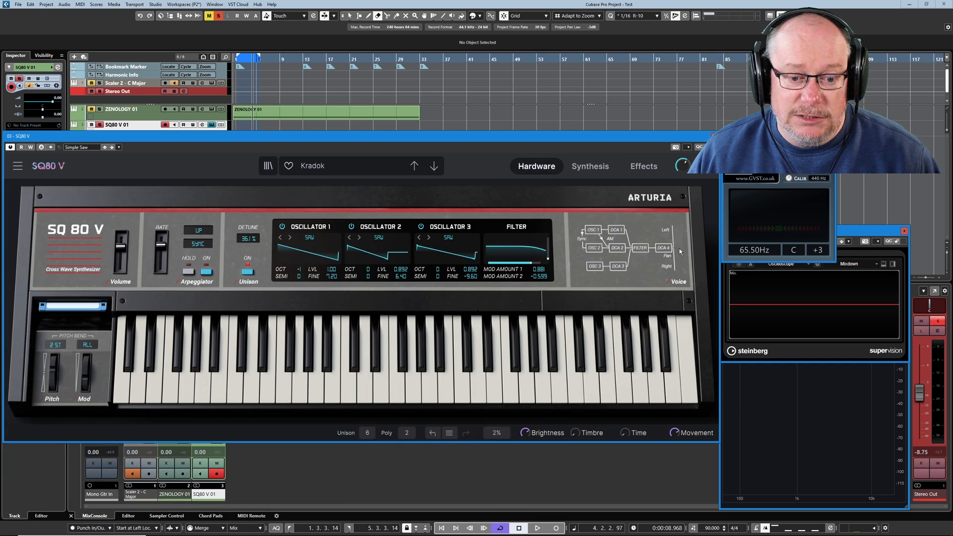
pyautogui.click(590, 166)
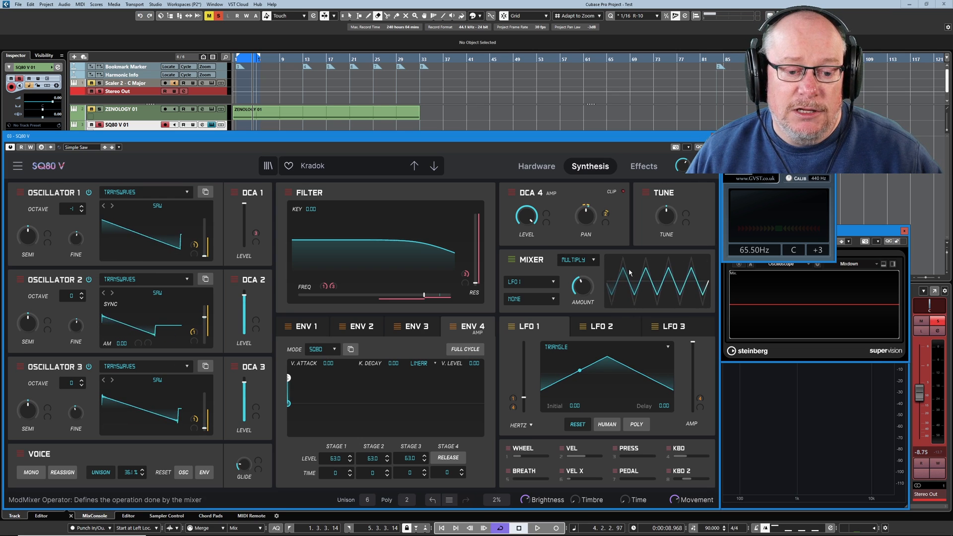
# - Set the second source of the modulation mixer to LFO 2 in the Kradok patch
pyautogui.click(555, 341)
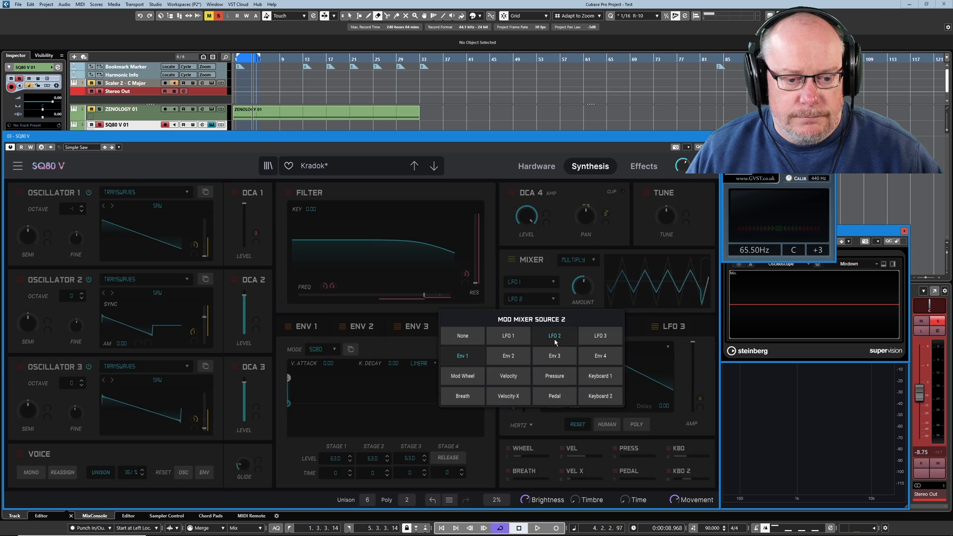
pyautogui.click(555, 341)
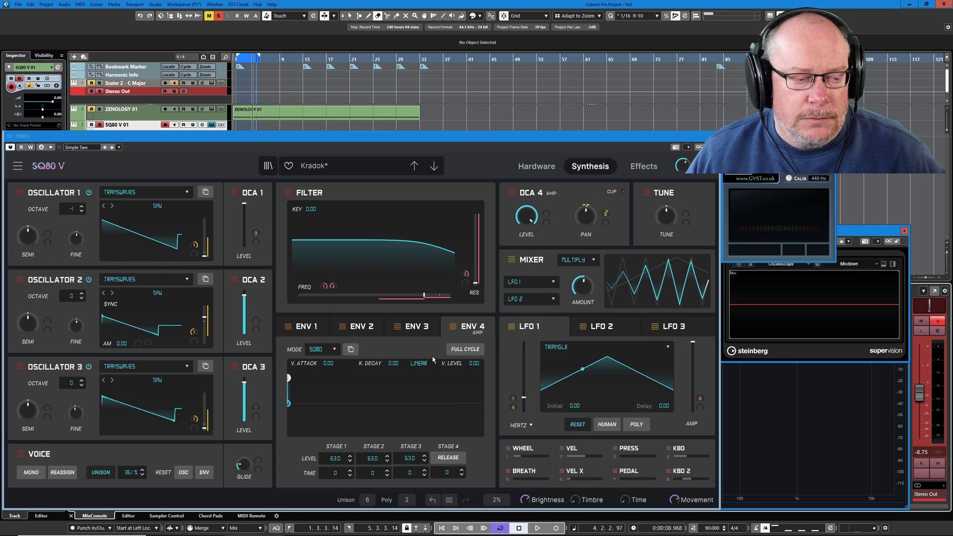
# - Load the Simple Saw preset into the SQ80 V track's instrument
pyautogui.click(80, 148)
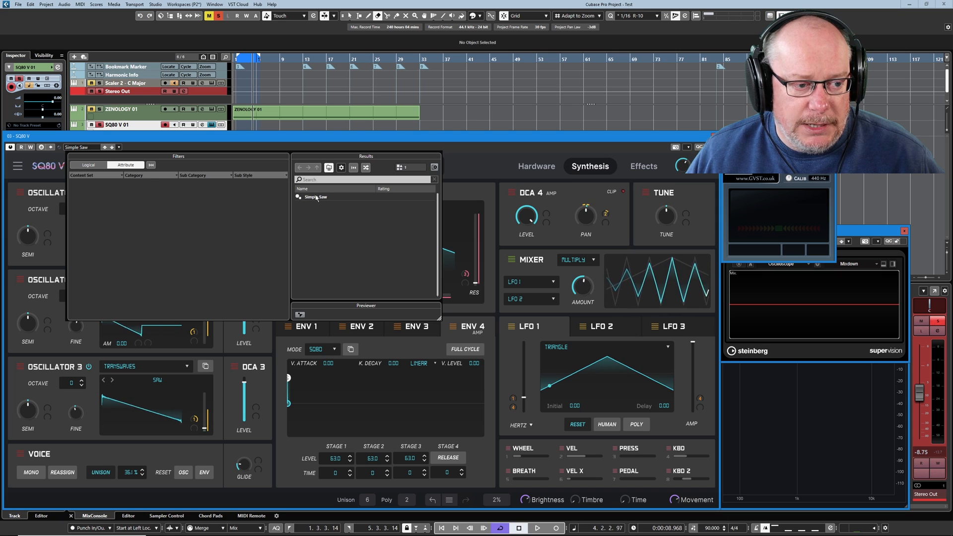
pyautogui.doubleClick(316, 197)
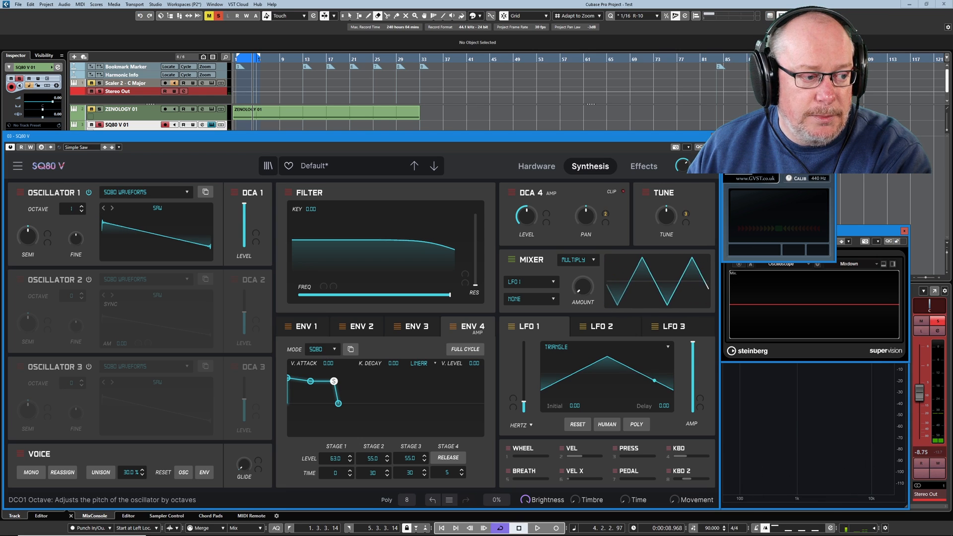
# - Try different semitone and fine tuning offsets on oscillator 1, including 67.2, 62.3 and 35.9 cents, and reset the fine tuning
pyautogui.moveTo(26, 241)
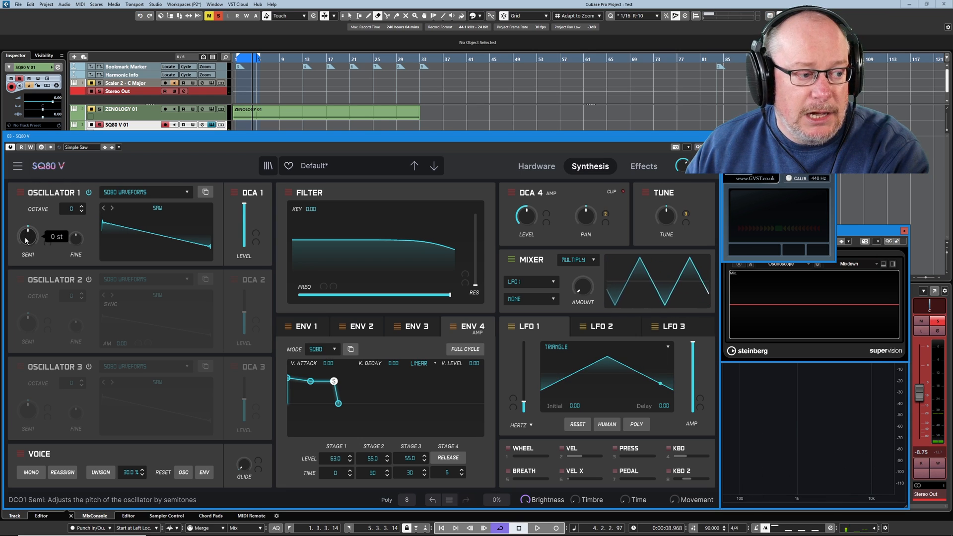
pyautogui.moveTo(27, 238)
pyautogui.mouseDown()
pyautogui.moveTo(27, 222)
pyautogui.moveTo(27, 238)
pyautogui.mouseUp()
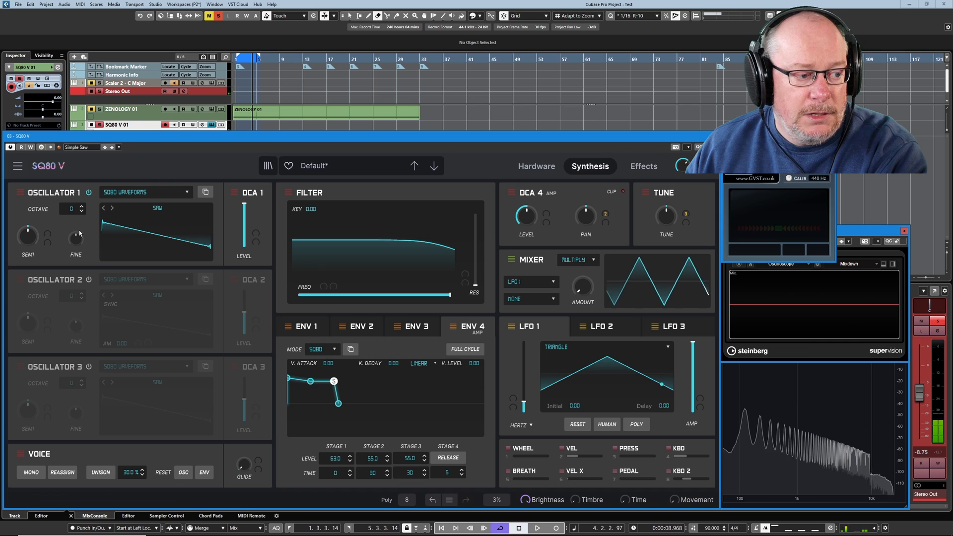
pyautogui.moveTo(77, 240)
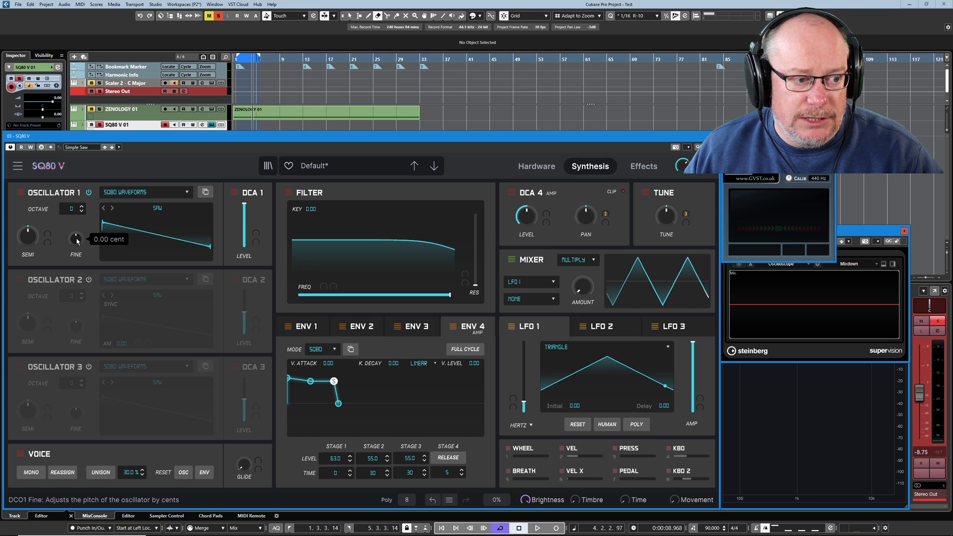
pyautogui.moveTo(77, 241)
pyautogui.mouseDown()
pyautogui.moveTo(77, 205)
pyautogui.moveTo(73, 239)
pyautogui.mouseUp()
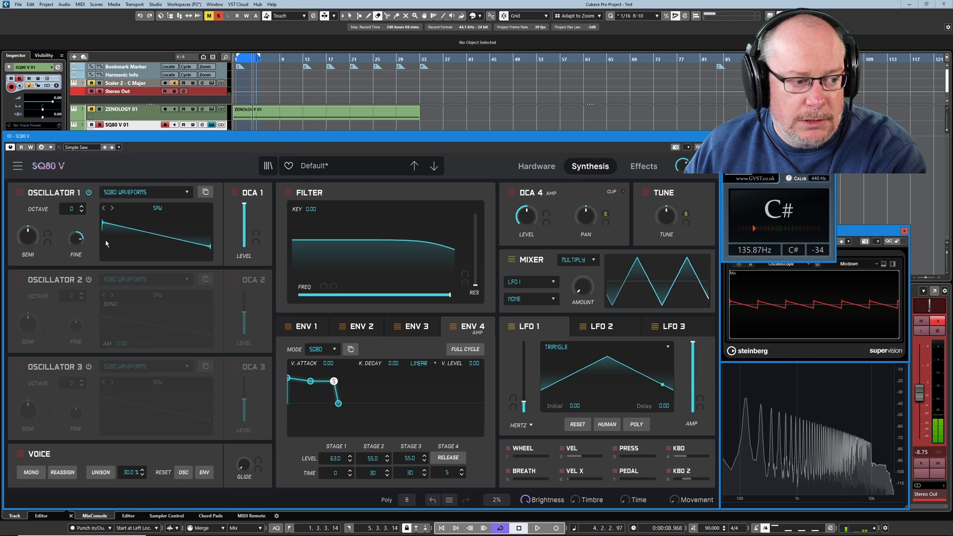
pyautogui.moveTo(80, 240)
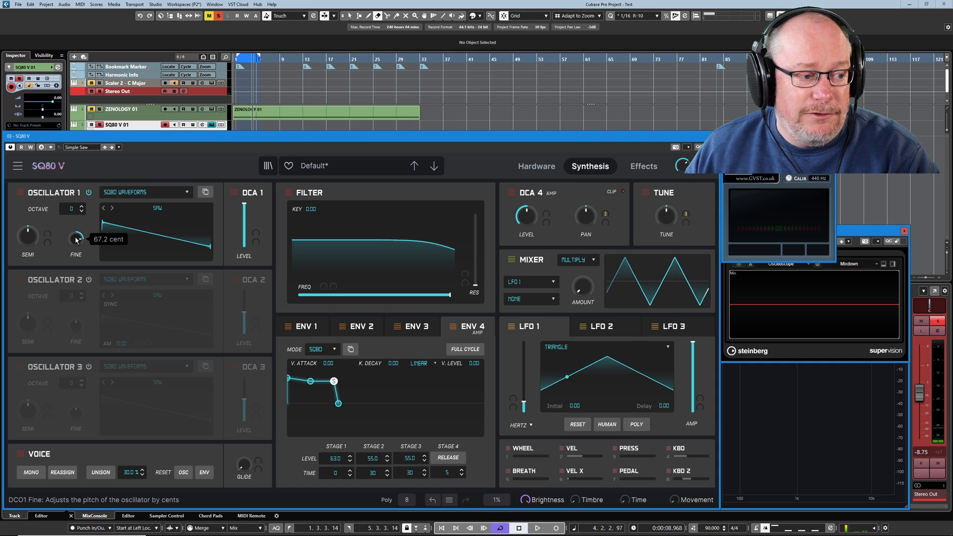
pyautogui.moveTo(76, 239); pyautogui.dragTo(76, 241)
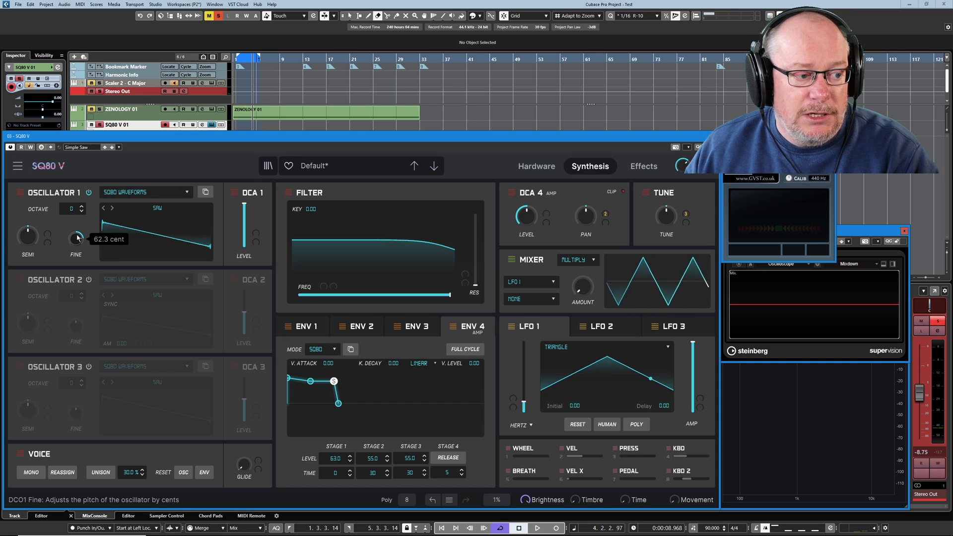
pyautogui.moveTo(76, 239); pyautogui.dragTo(78, 239)
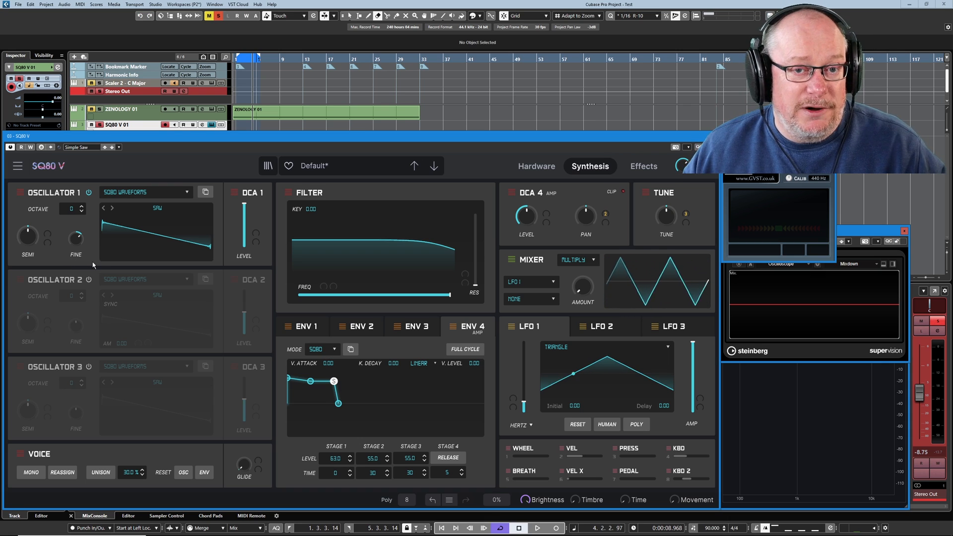
pyautogui.moveTo(79, 239)
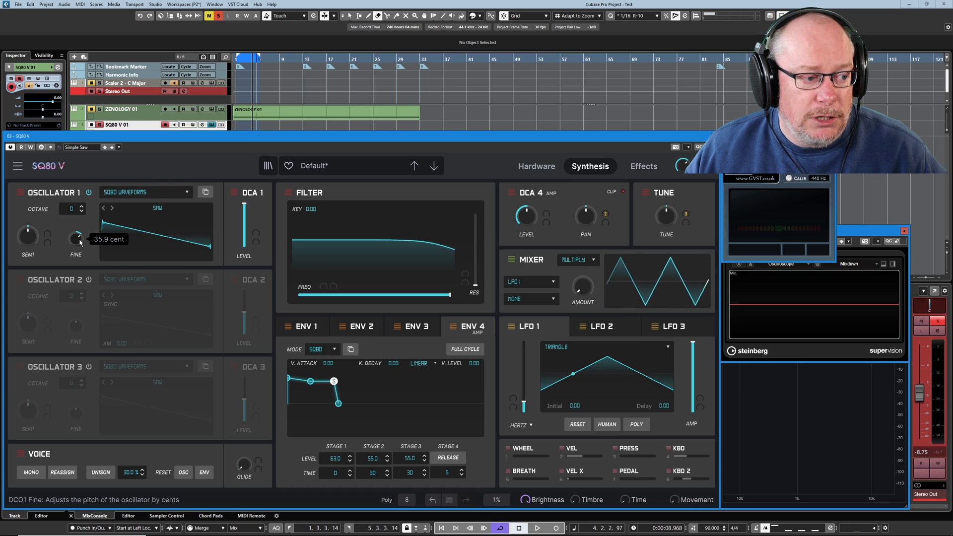
pyautogui.doubleClick(79, 240)
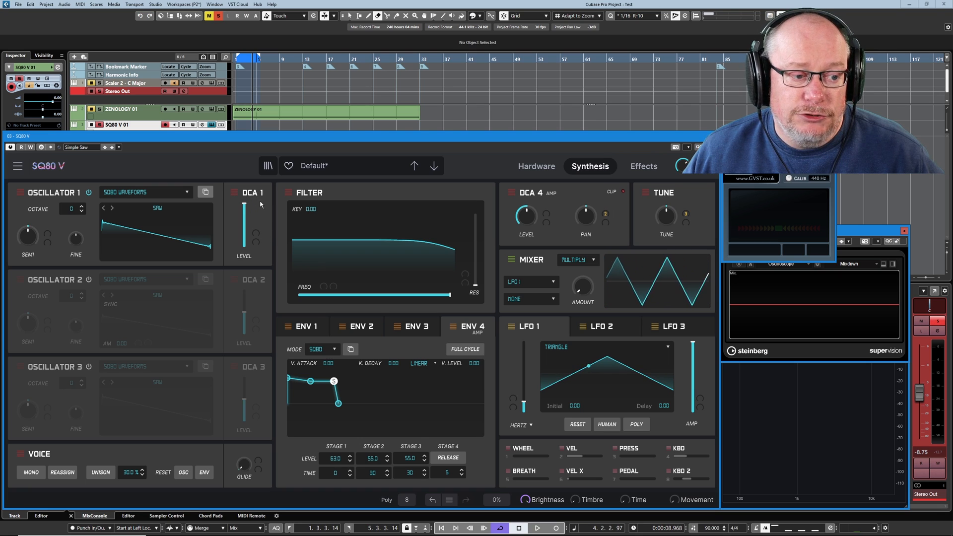
# - Check DCA 1 in the hardware signal flow and try out its level, returning it to full
pyautogui.click(541, 165)
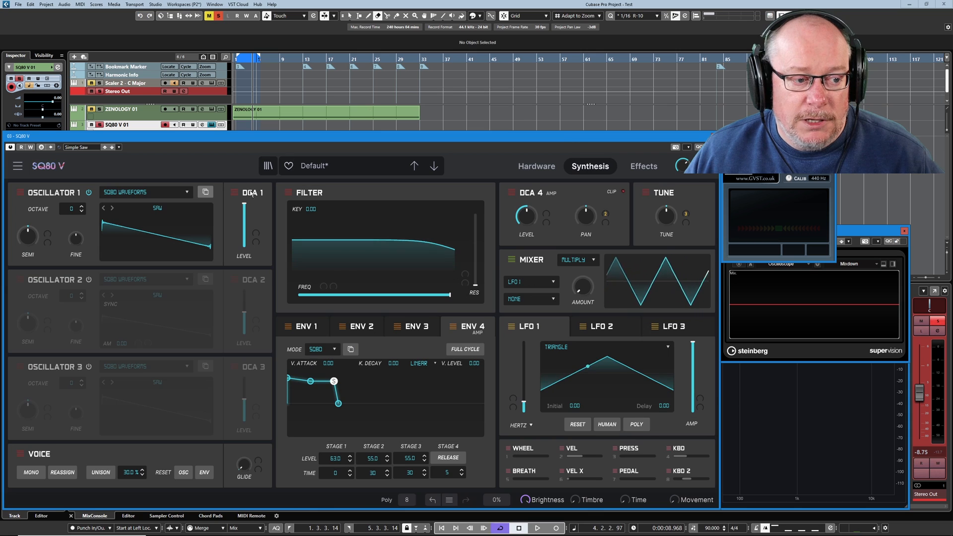
pyautogui.moveTo(243, 204)
pyautogui.mouseDown()
pyautogui.moveTo(243, 215)
pyautogui.moveTo(243, 204)
pyautogui.mouseUp()
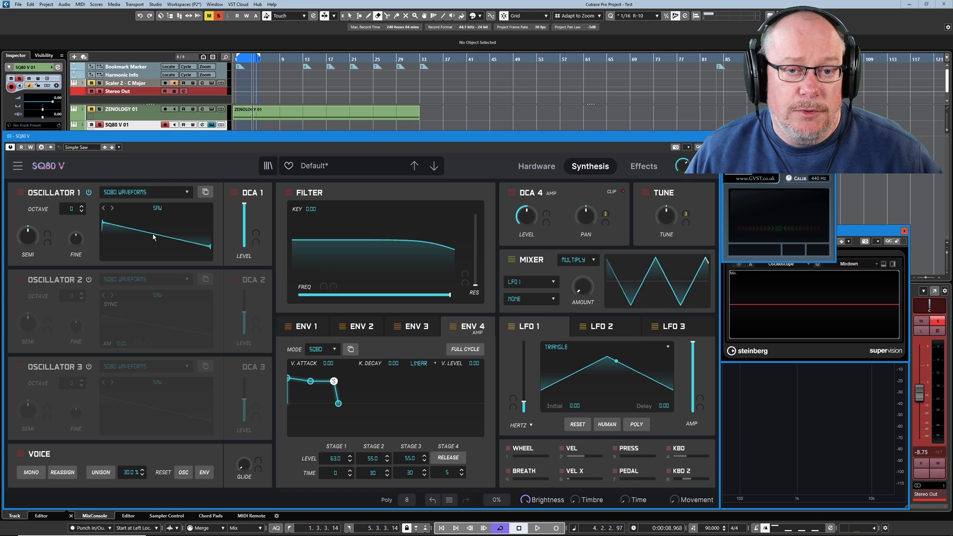
# - Try the SQUARE and REED 3 waves from the SQ80 Waveforms category on oscillator 1
pyautogui.click(129, 191)
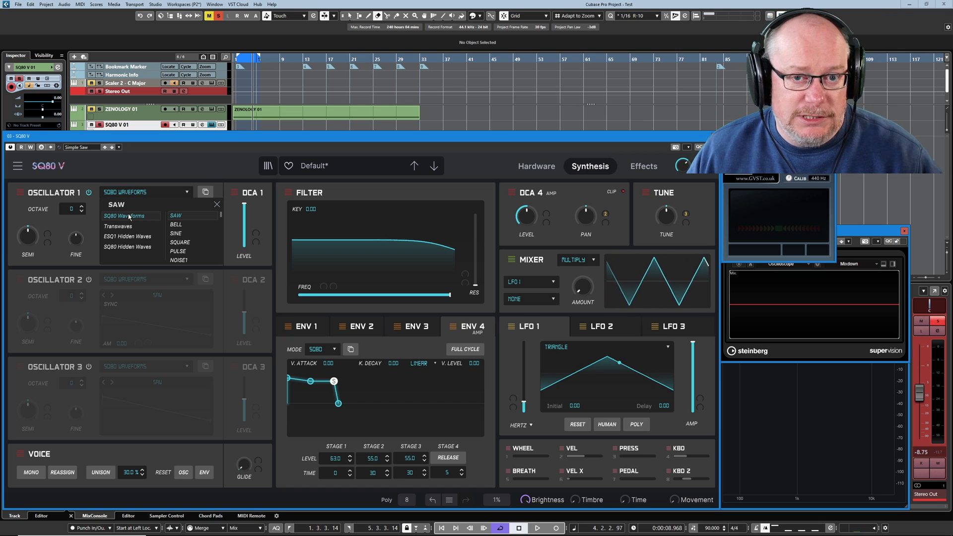
pyautogui.scroll(-1, 197, 233)
pyautogui.scroll(2, 196, 233)
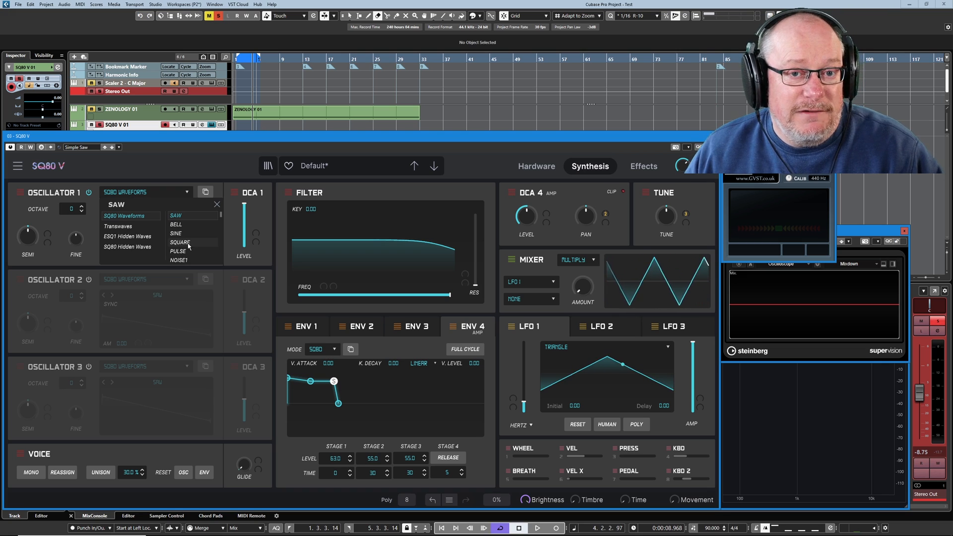
pyautogui.click(189, 242)
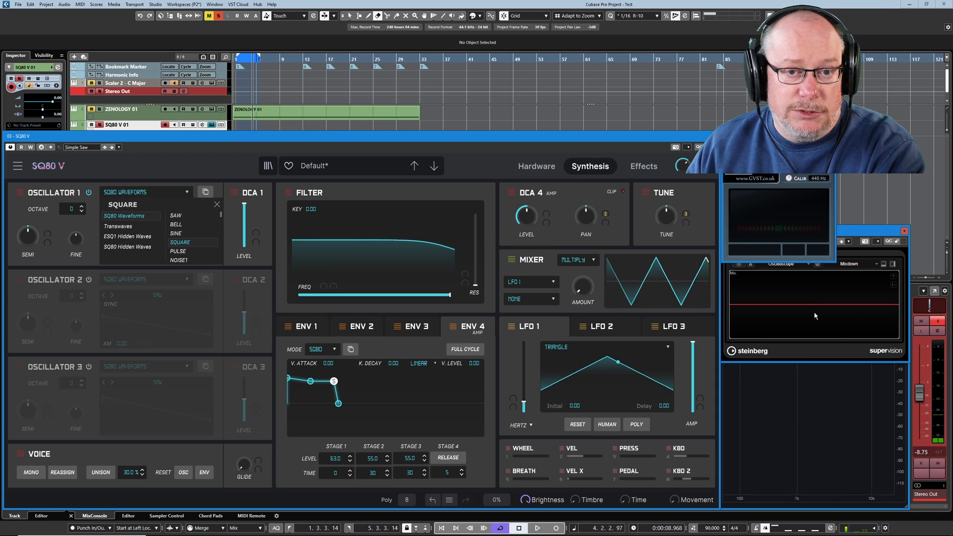
pyautogui.scroll(-5, 194, 236)
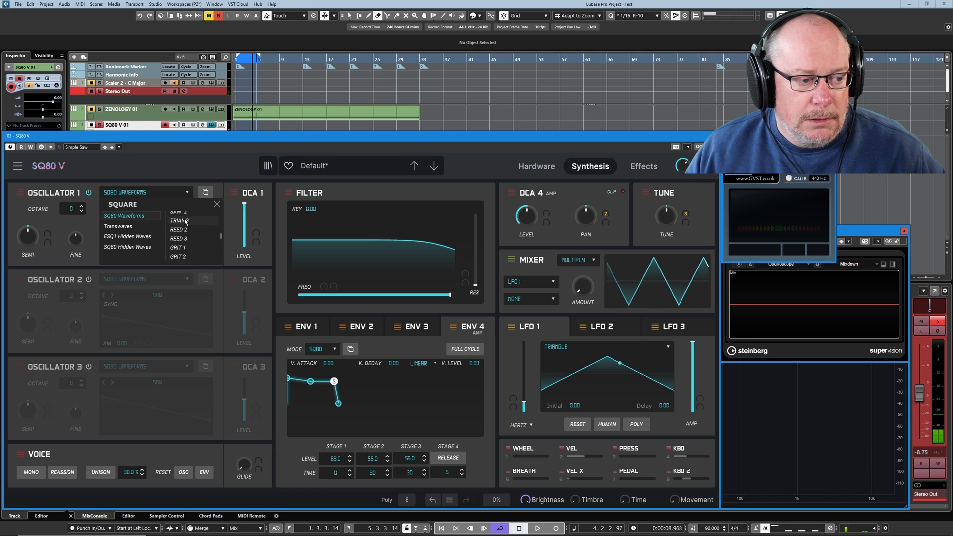
pyautogui.click(186, 239)
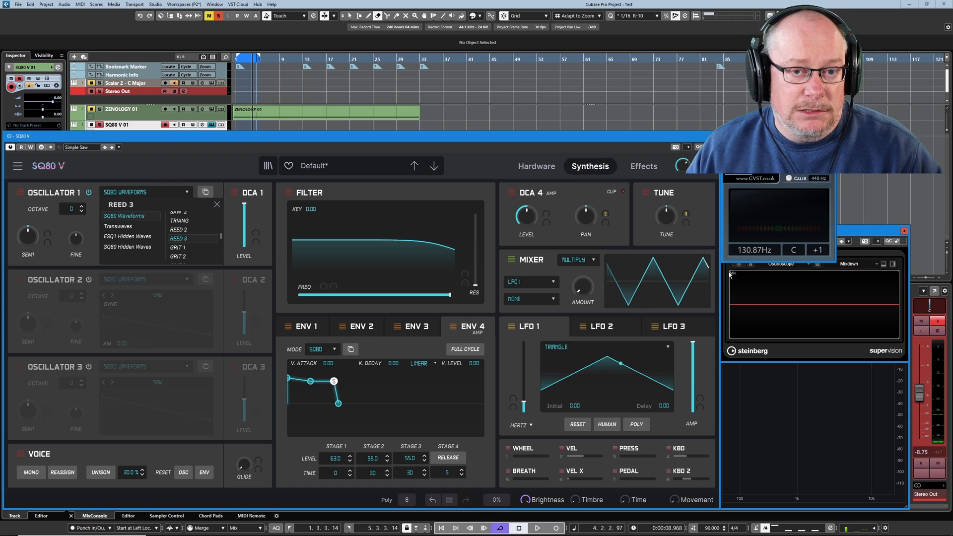
# - Try ESQ1 WAV 2 from the ESQ1 Hidden Waves category on oscillator 1
pyautogui.click(131, 237)
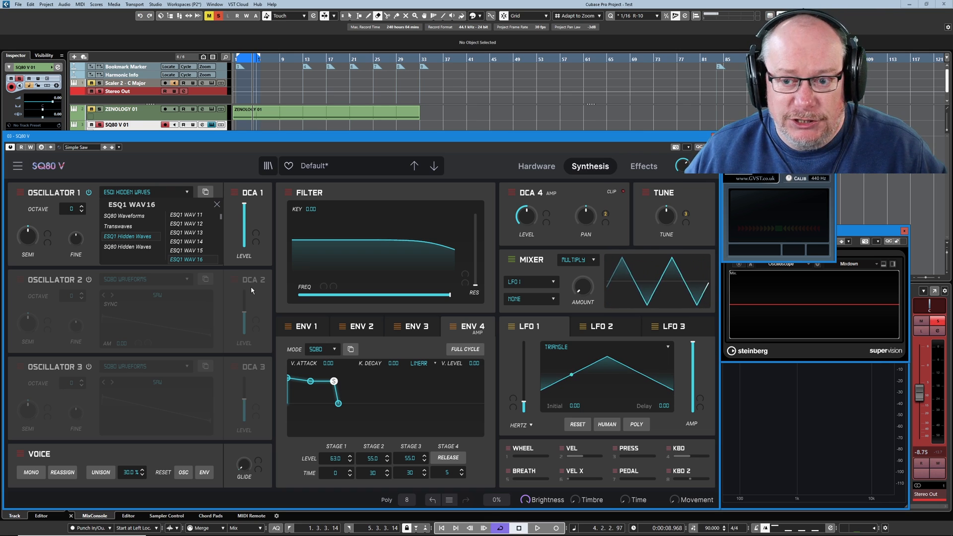
pyautogui.scroll(5, 191, 251)
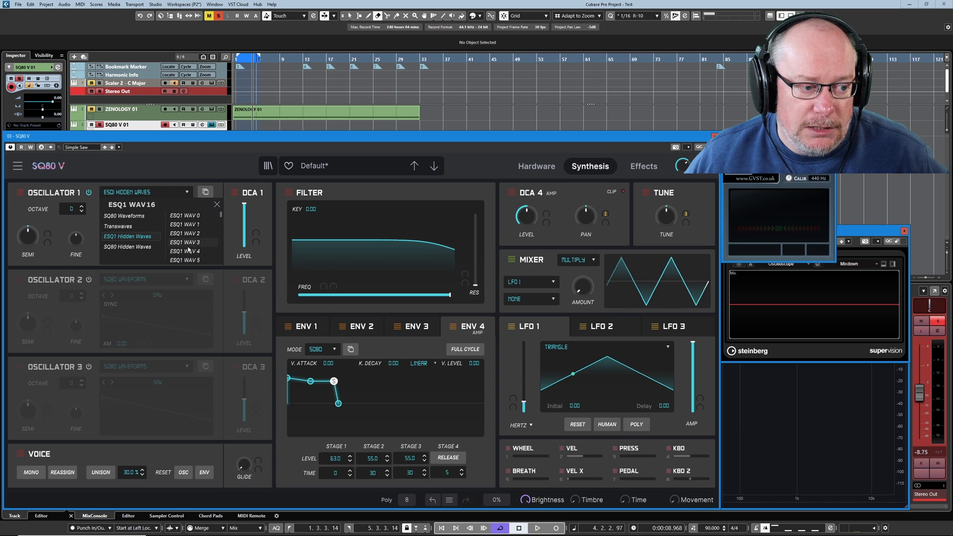
pyautogui.click(187, 234)
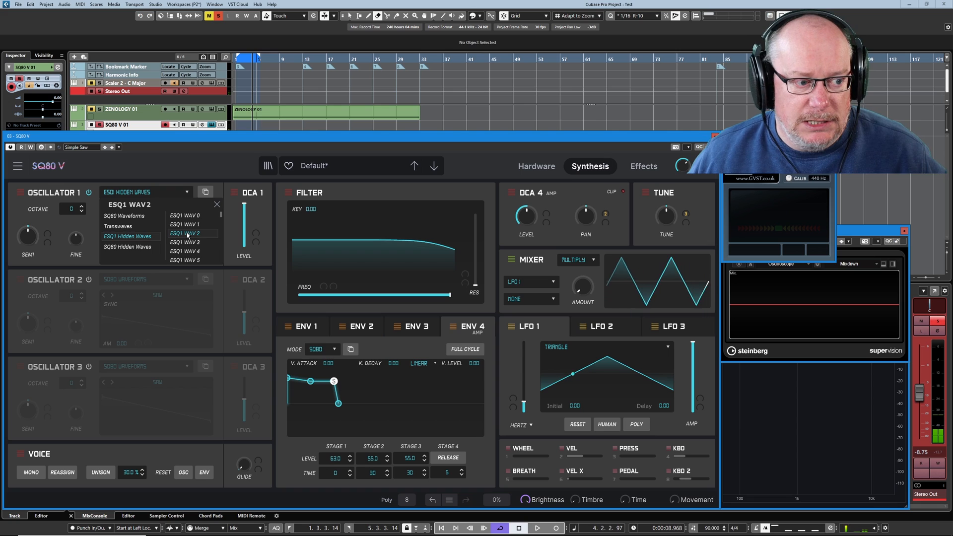
# - Set oscillator 1 to the SAW wave of the Transwaves category, check the Hardware page, and return to the start of the wave list
pyautogui.click(116, 227)
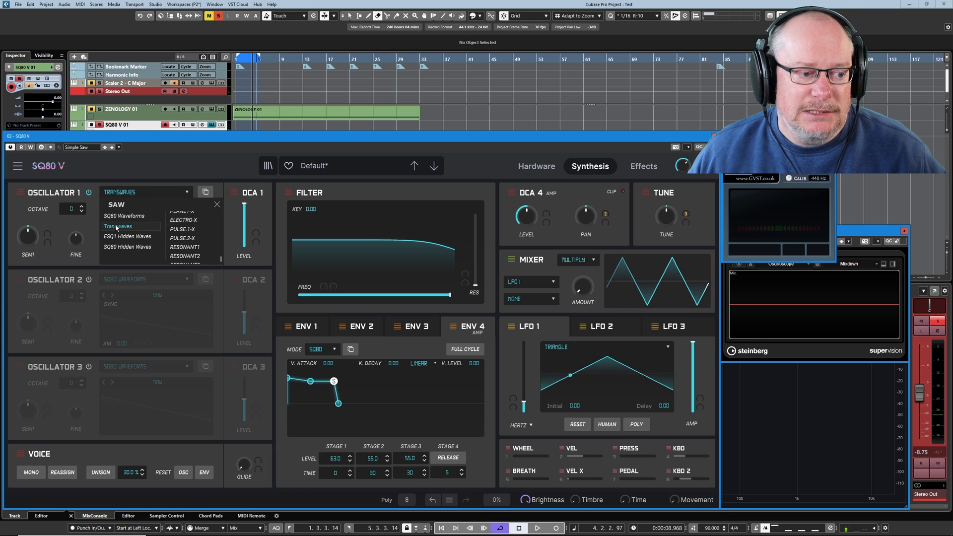
pyautogui.click(536, 167)
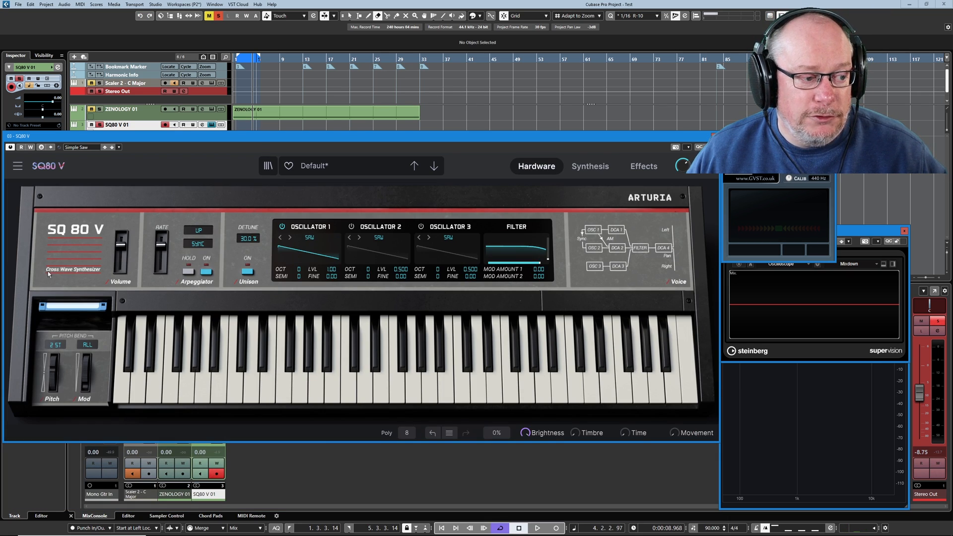
pyautogui.click(590, 166)
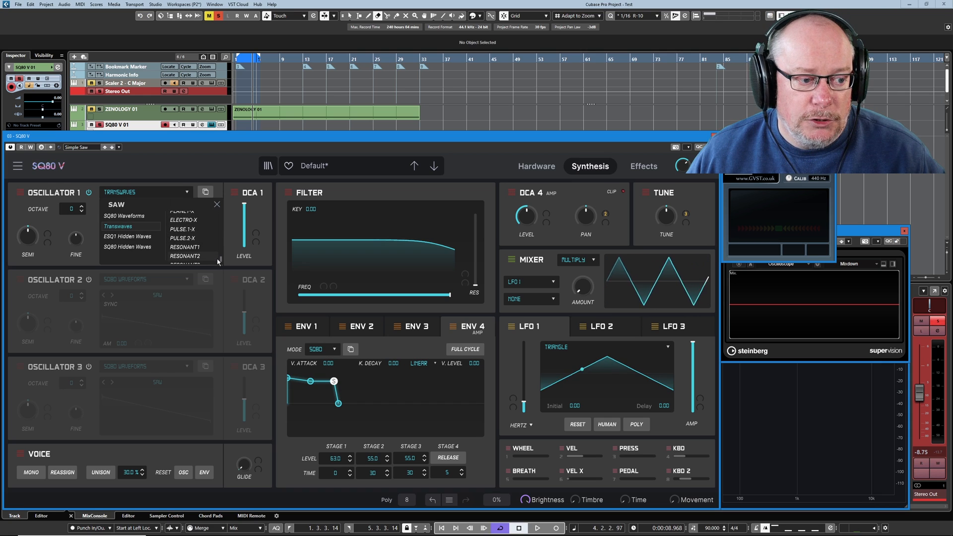
pyautogui.moveTo(220, 259); pyautogui.dragTo(223, 206)
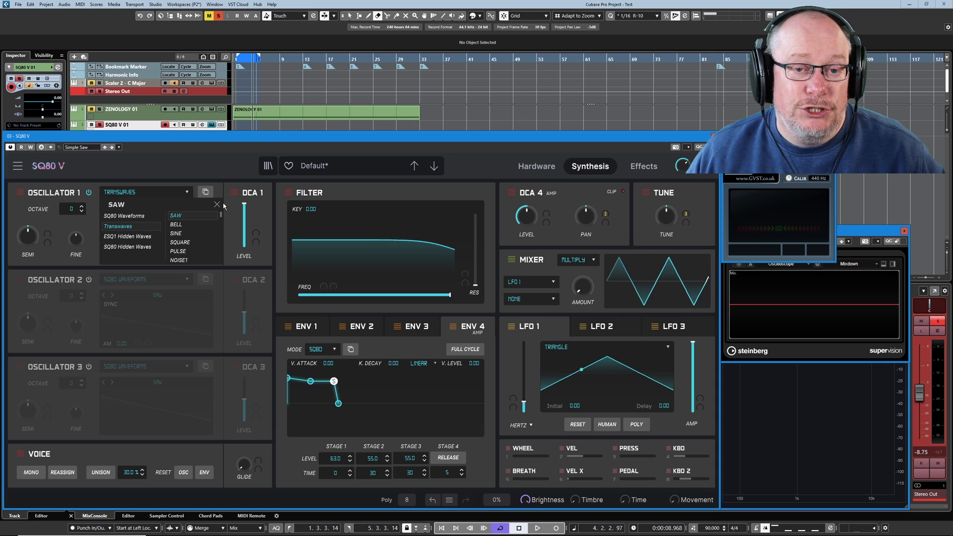
# - Try the DOCTOR-X wave from the Transwaves category on oscillator 1 and raise its transwave position slightly
pyautogui.moveTo(223, 206); pyautogui.dragTo(221, 262)
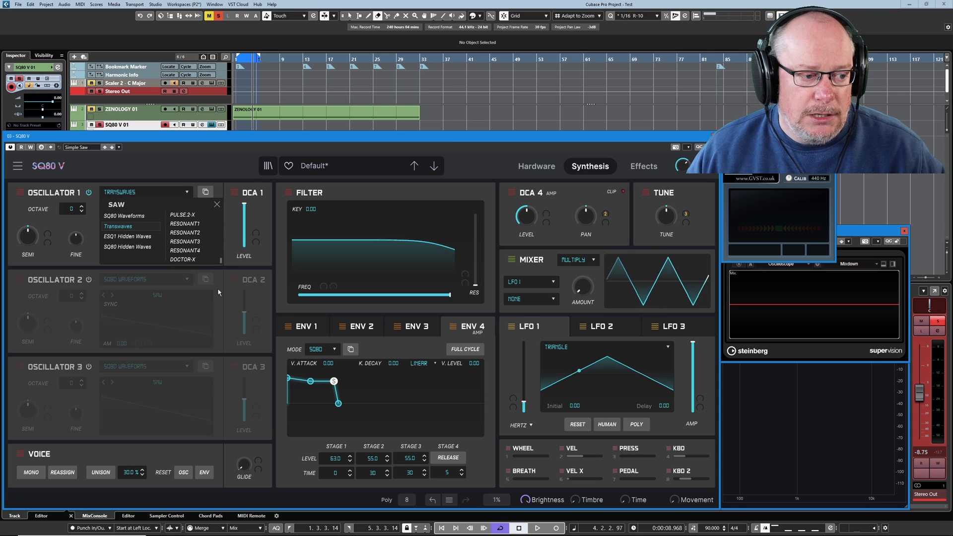
pyautogui.click(182, 259)
pyautogui.click(217, 204)
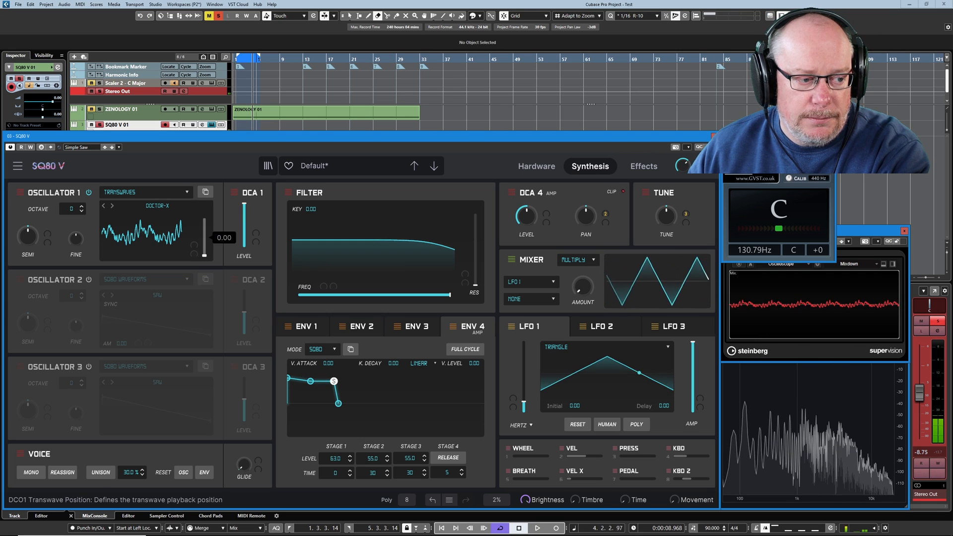
pyautogui.moveTo(203, 255)
pyautogui.mouseDown()
pyautogui.moveTo(204, 219)
pyautogui.moveTo(204, 245)
pyautogui.mouseUp()
# - Try the PULSE.2-X transwave on oscillator 1, sweeping its transwave position up past halfway and back to minimum
pyautogui.click(186, 192)
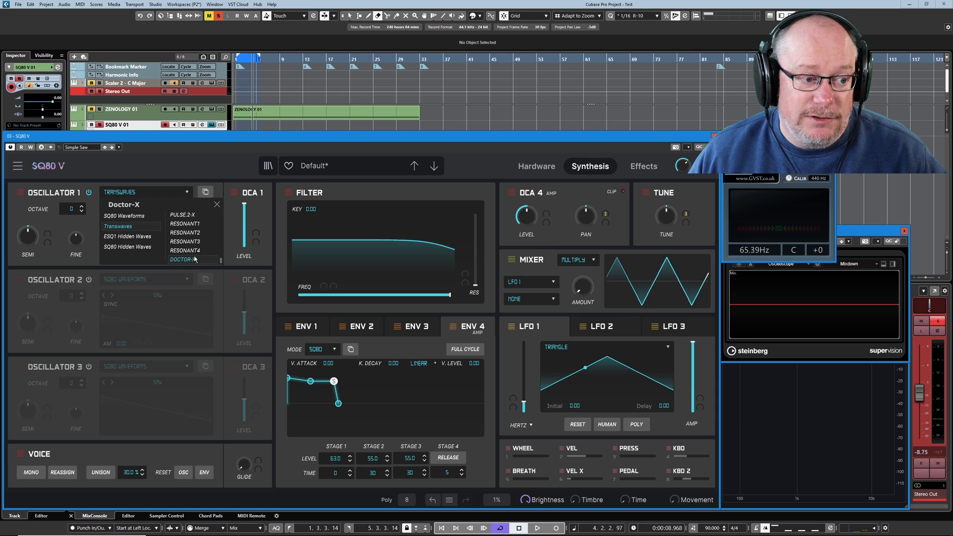
pyautogui.scroll(1, 193, 263)
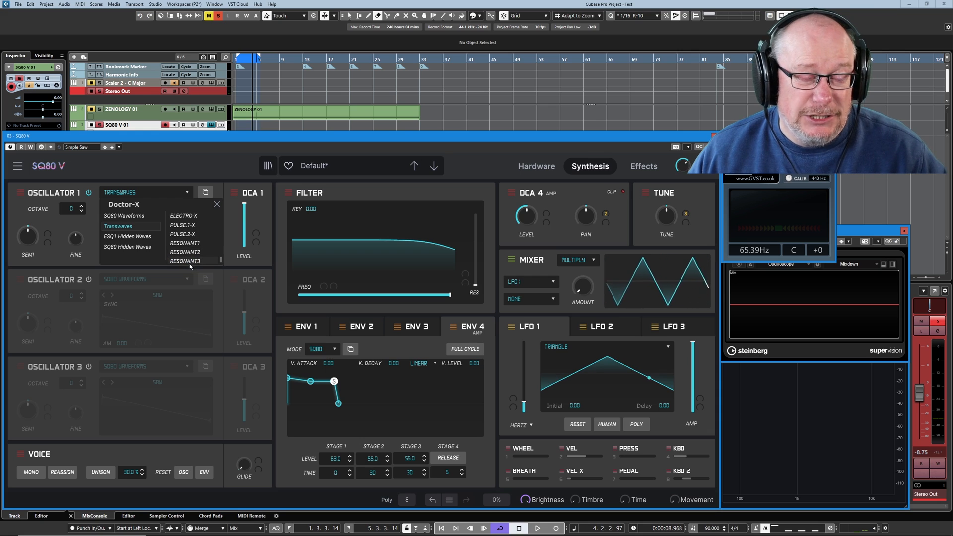
pyautogui.click(189, 235)
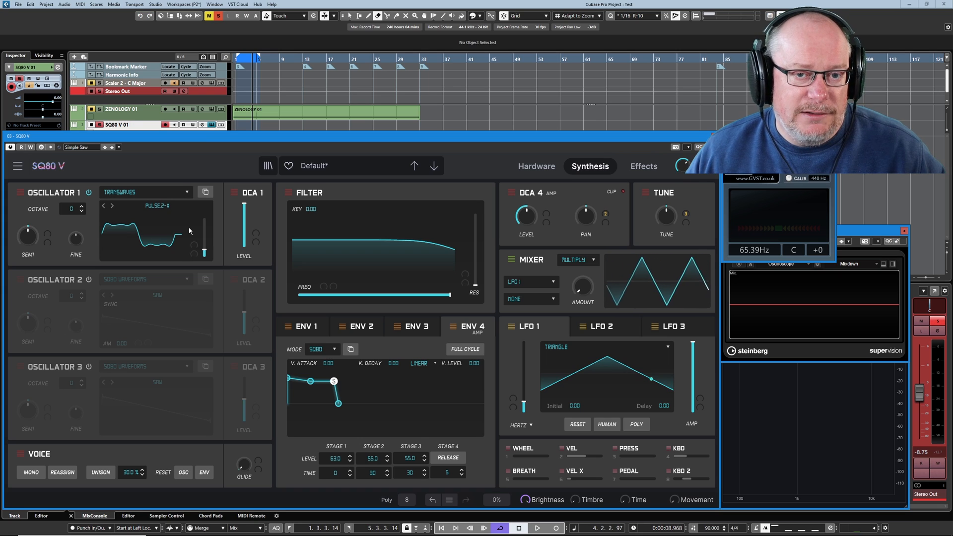
pyautogui.moveTo(204, 251); pyautogui.dragTo(205, 231)
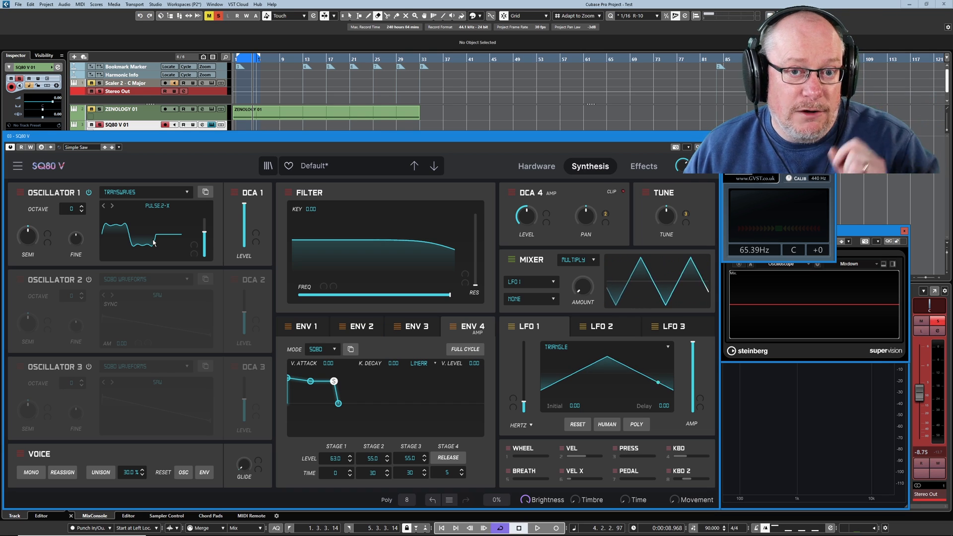
pyautogui.moveTo(203, 236); pyautogui.dragTo(203, 225)
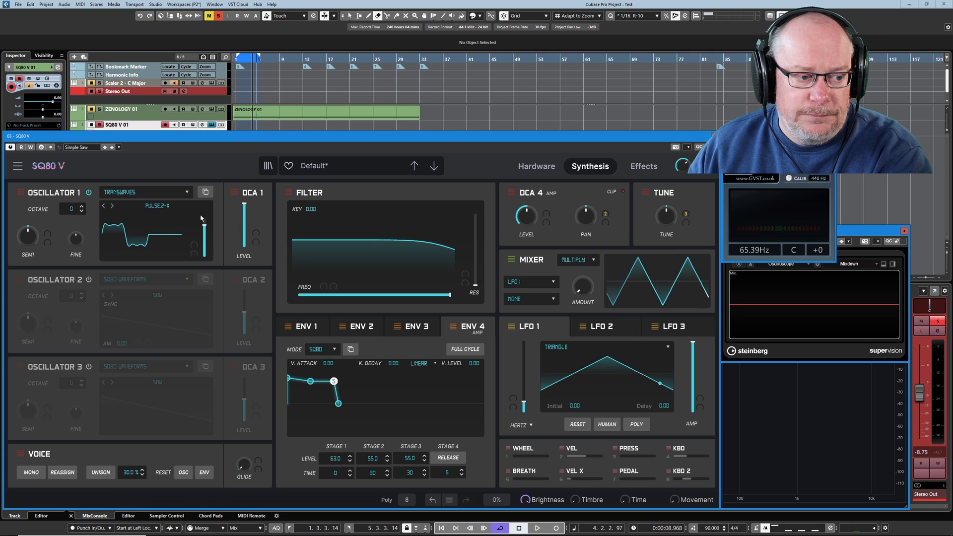
pyautogui.moveTo(204, 227); pyautogui.dragTo(208, 262)
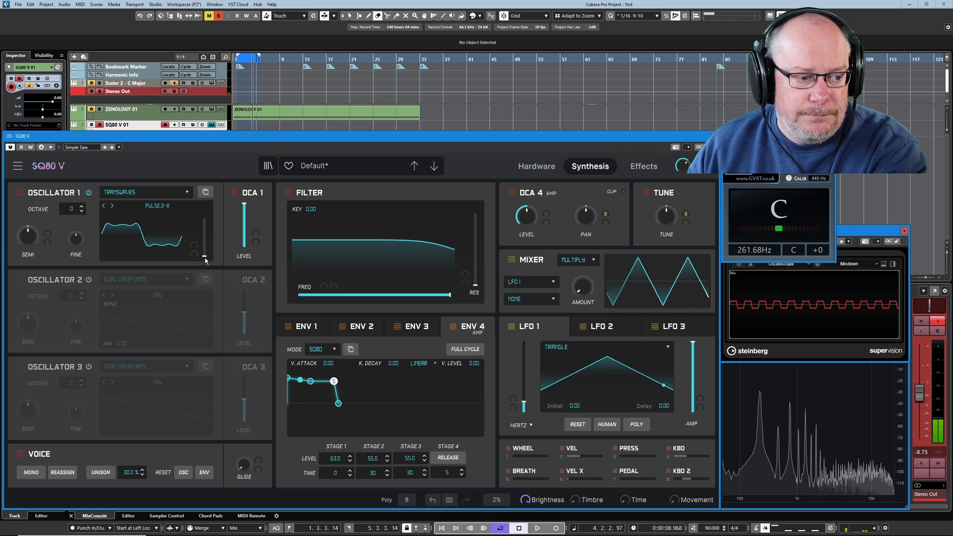
pyautogui.moveTo(204, 253)
pyautogui.mouseDown()
pyautogui.moveTo(204, 225)
pyautogui.moveTo(213, 257)
pyautogui.mouseUp()
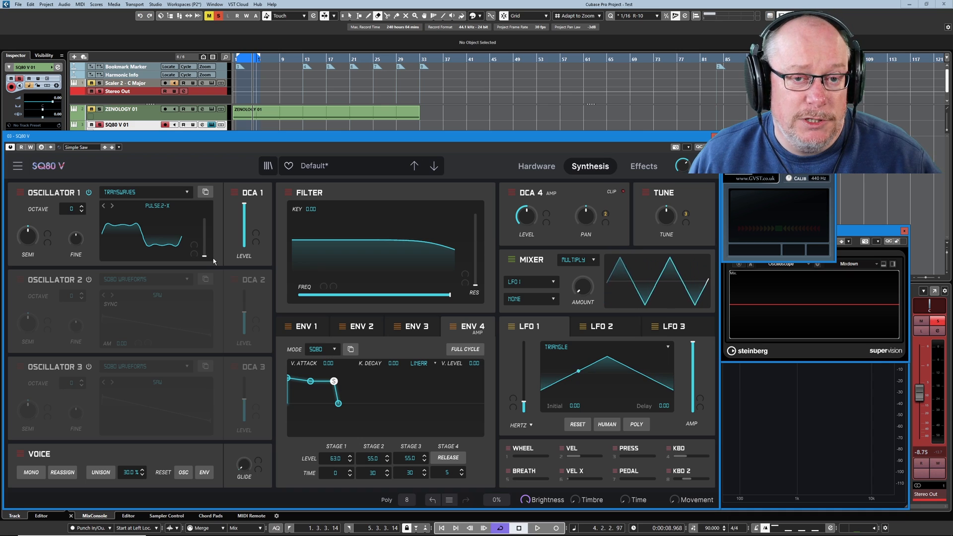
# - Try the PULSE.1-X transwave on oscillator 1
pyautogui.click(171, 205)
pyautogui.click(184, 227)
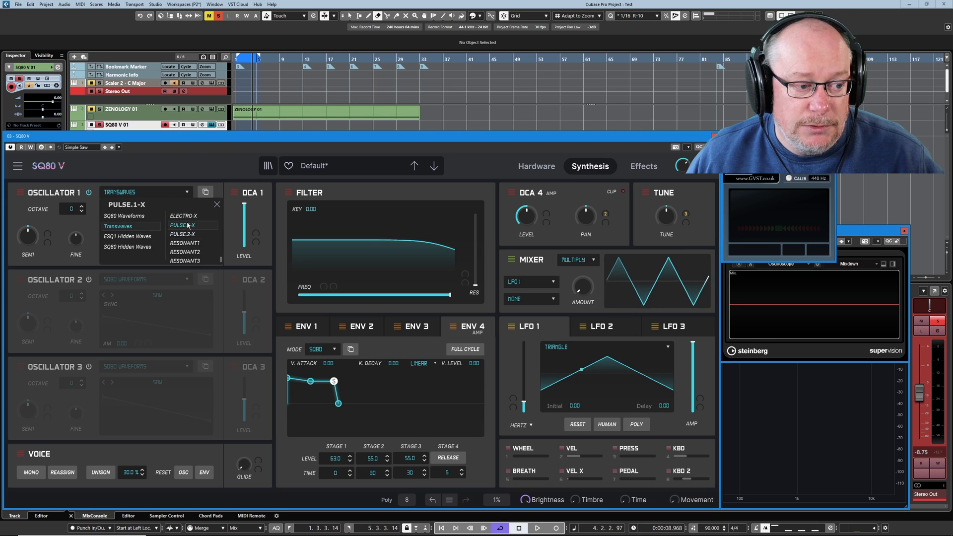
pyautogui.click(217, 205)
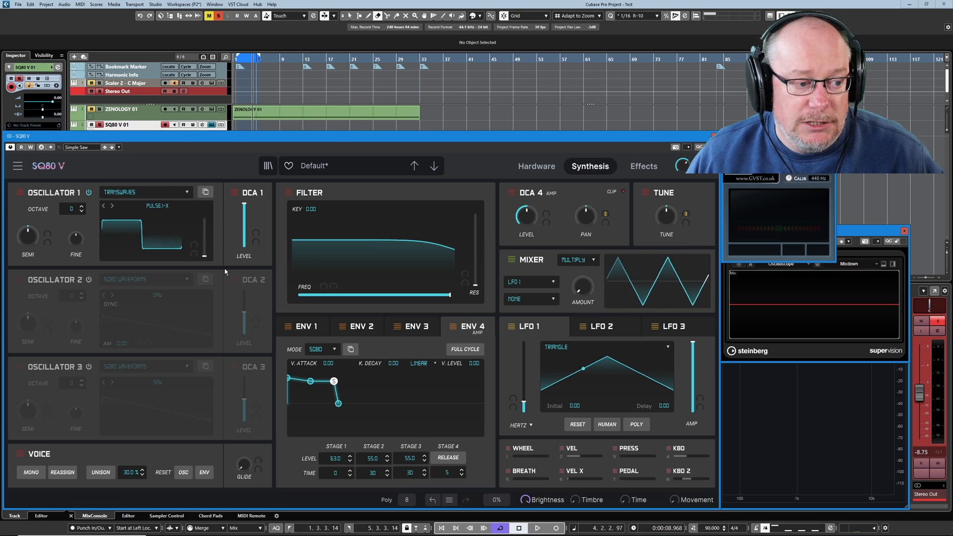
# - Raise oscillator 1's transwave position slightly and switch its wave to ESQBELL-X
pyautogui.moveTo(204, 255)
pyautogui.mouseDown()
pyautogui.moveTo(203, 221)
pyautogui.moveTo(204, 247)
pyautogui.mouseUp()
pyautogui.click(160, 207)
pyautogui.click(185, 214)
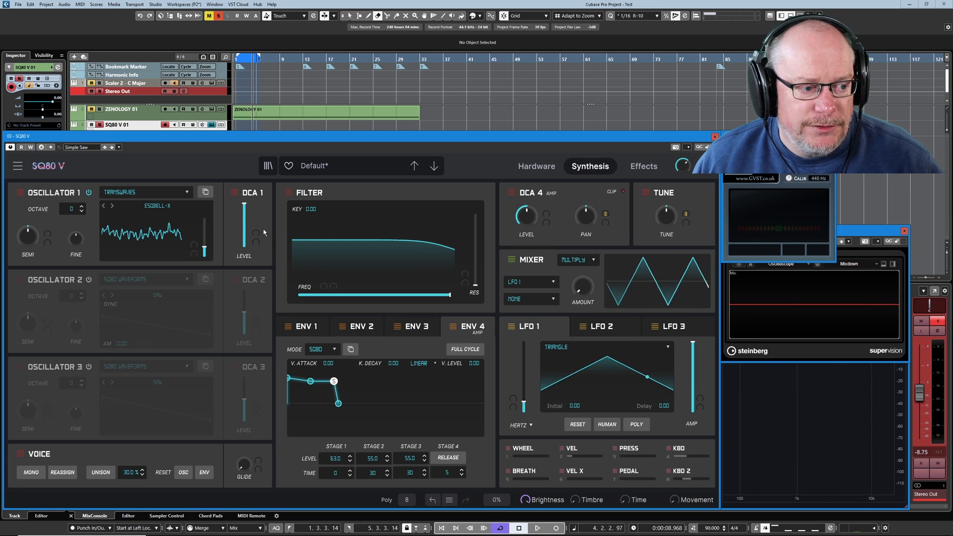
# - Assign Mod Wheel as DCA 1's second level modulation source and set its base level to about half
pyautogui.moveTo(246, 239)
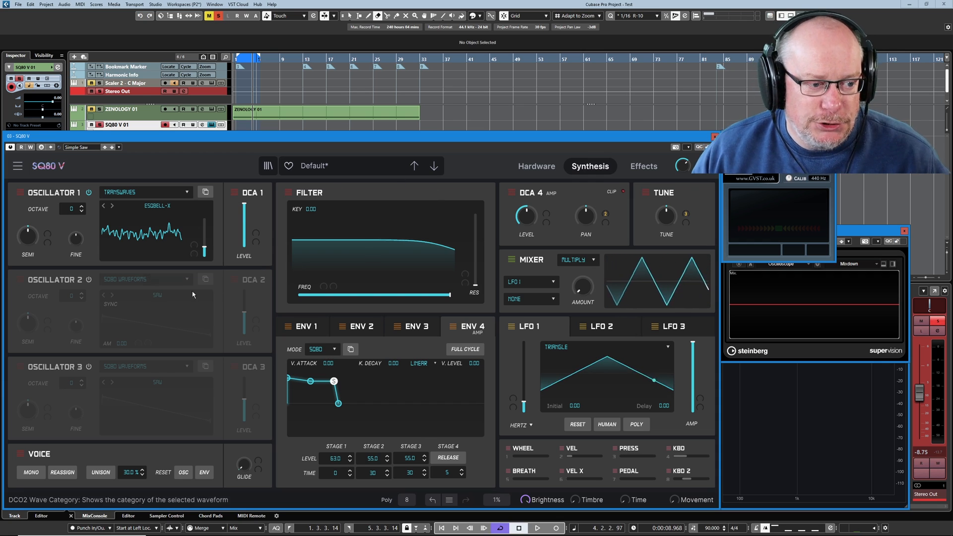
pyautogui.click(263, 242)
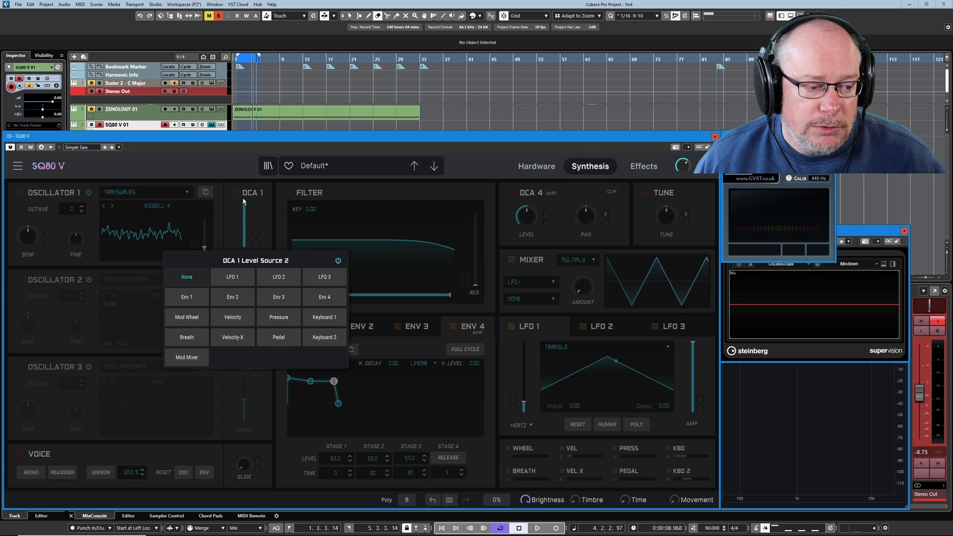
pyautogui.click(193, 318)
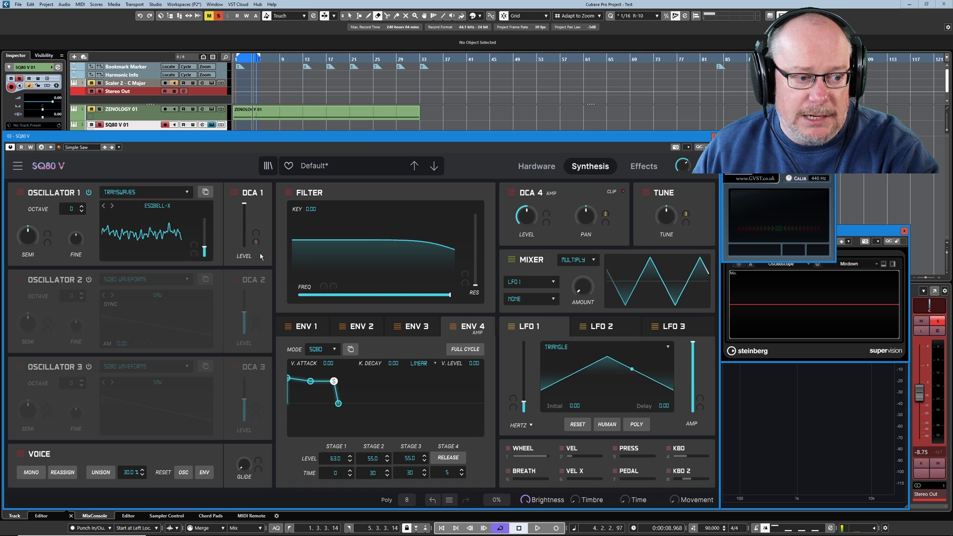
pyautogui.moveTo(246, 207)
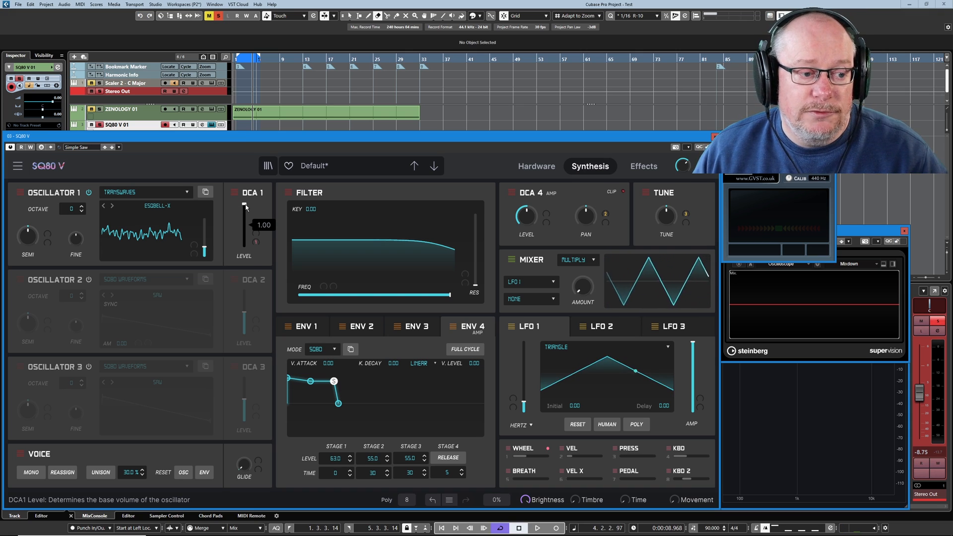
pyautogui.moveTo(246, 208); pyautogui.dragTo(245, 225)
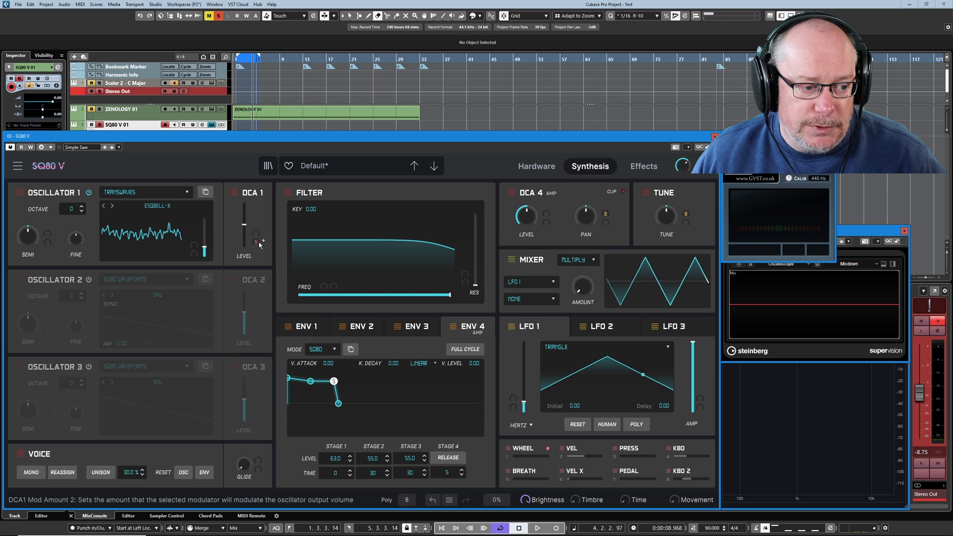
# - Raise DCA 1's Mod Wheel modulation amount to about 0.975 and lower its base level slightly
pyautogui.moveTo(259, 242)
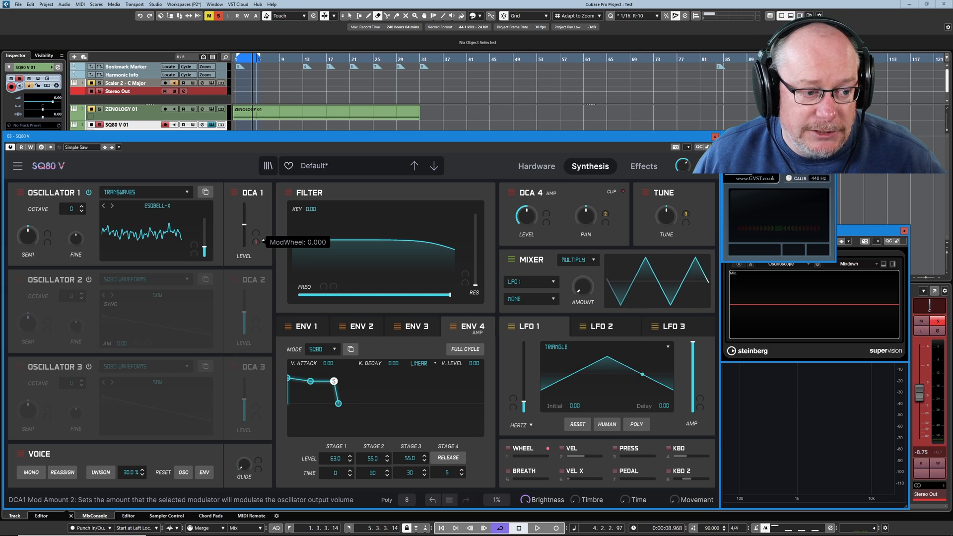
pyautogui.scroll(10, 258, 241)
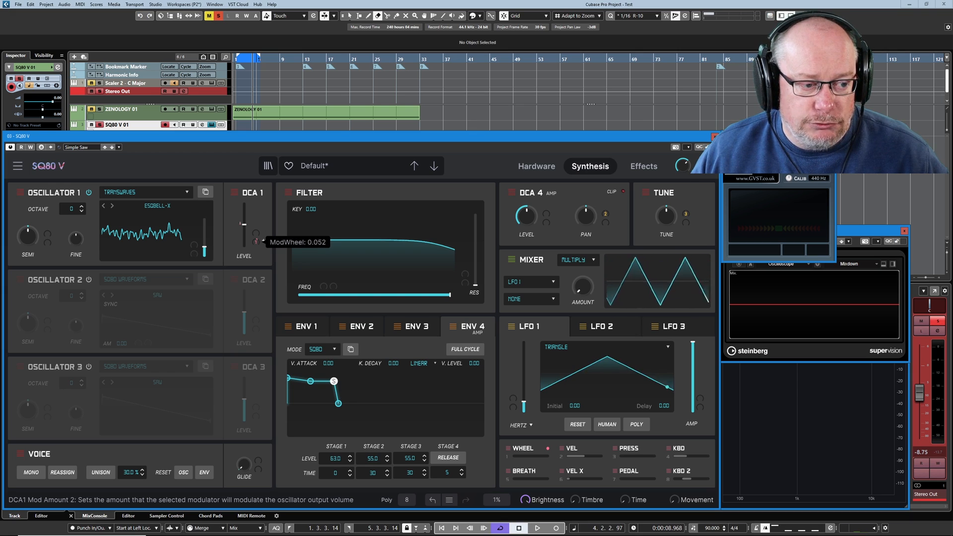
pyautogui.scroll(15, 257, 242)
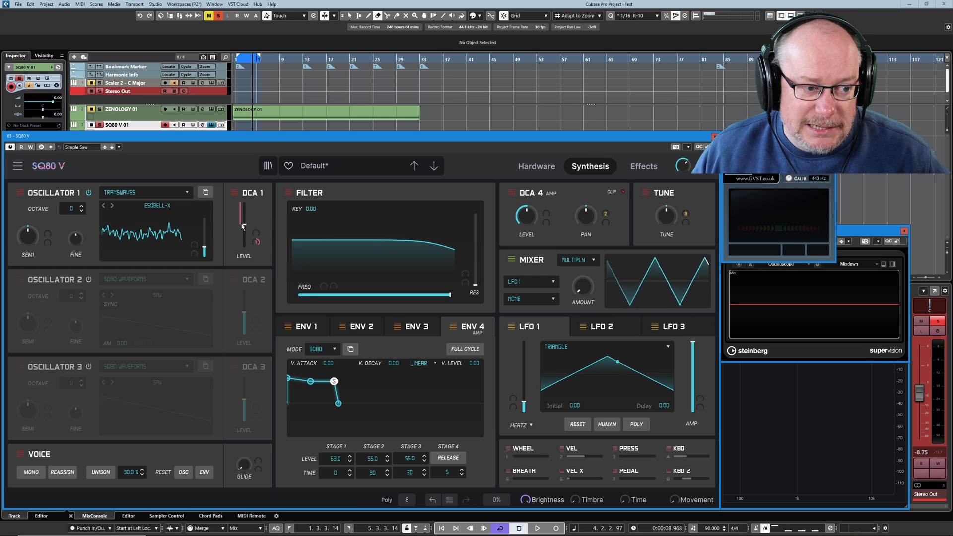
pyautogui.moveTo(244, 224); pyautogui.dragTo(244, 227)
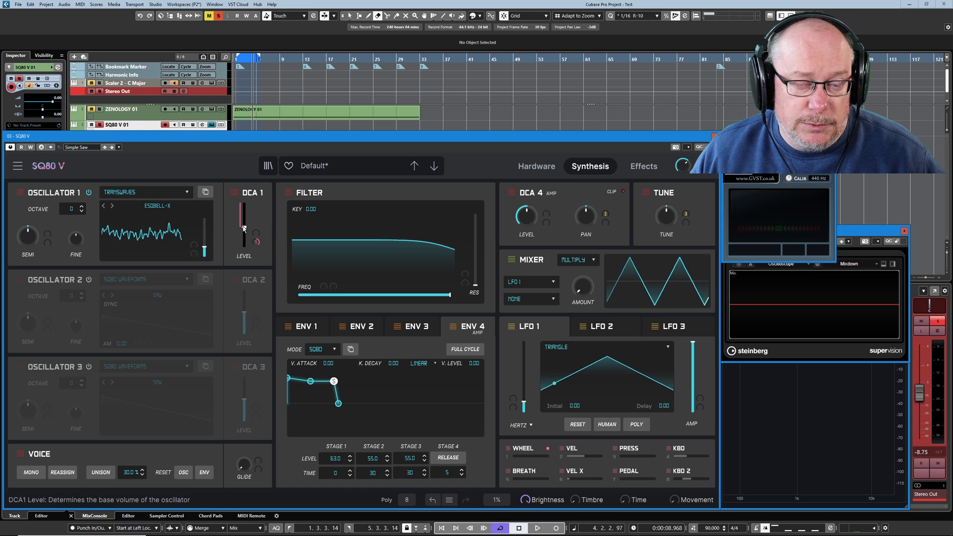
# - Reduce the Mod Wheel modulation amount on DCA 1's level to about half
pyautogui.moveTo(257, 242)
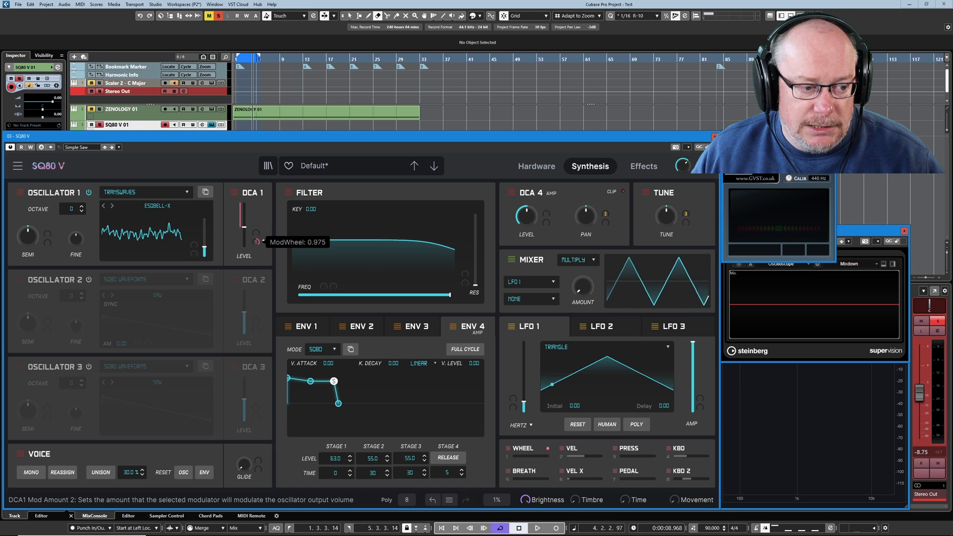
pyautogui.scroll(-10, 257, 242)
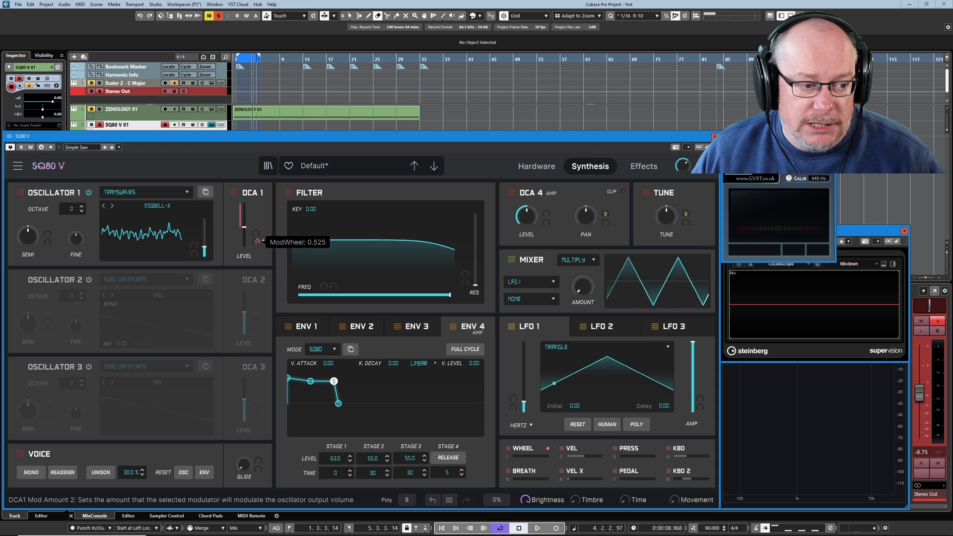
pyautogui.scroll(-1, 257, 242)
pyautogui.scroll(2, 257, 241)
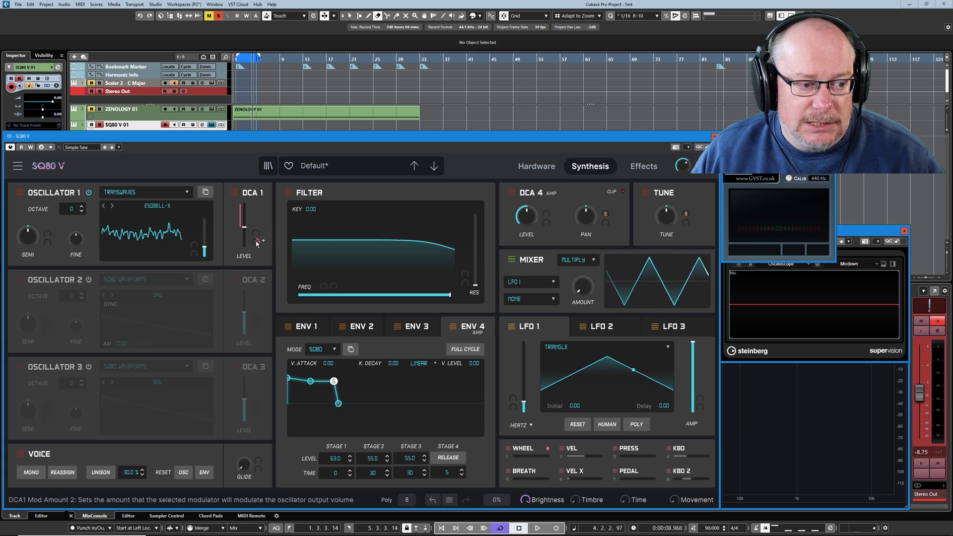
pyautogui.moveTo(257, 242); pyautogui.dragTo(257, 241)
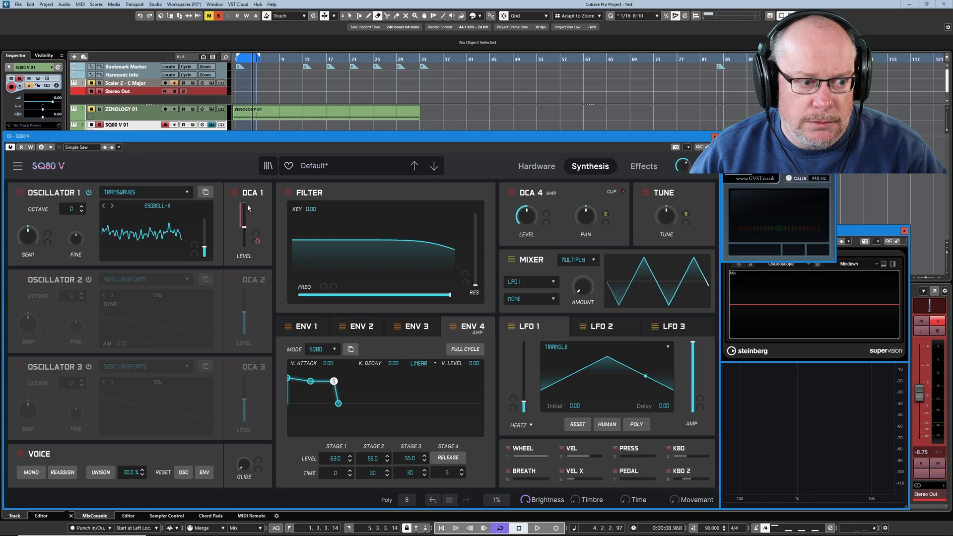
# - Assign Mod Wheel as the first frequency modulation source of oscillator 1
pyautogui.click(47, 234)
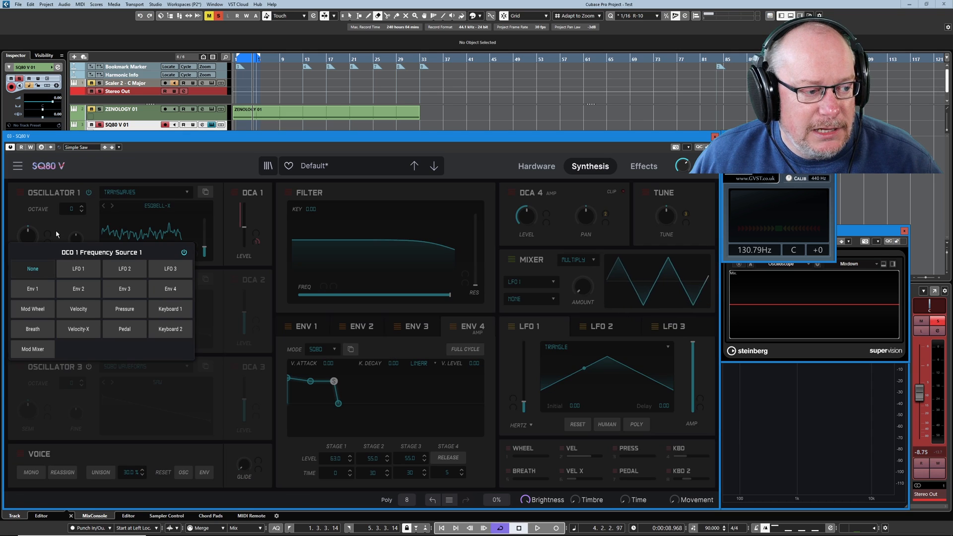
pyautogui.click(33, 310)
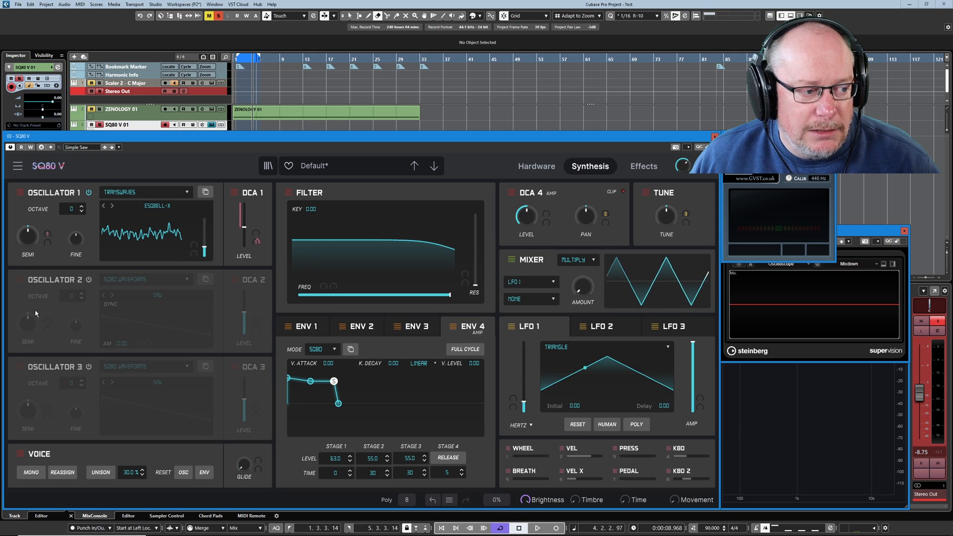
pyautogui.moveTo(35, 247)
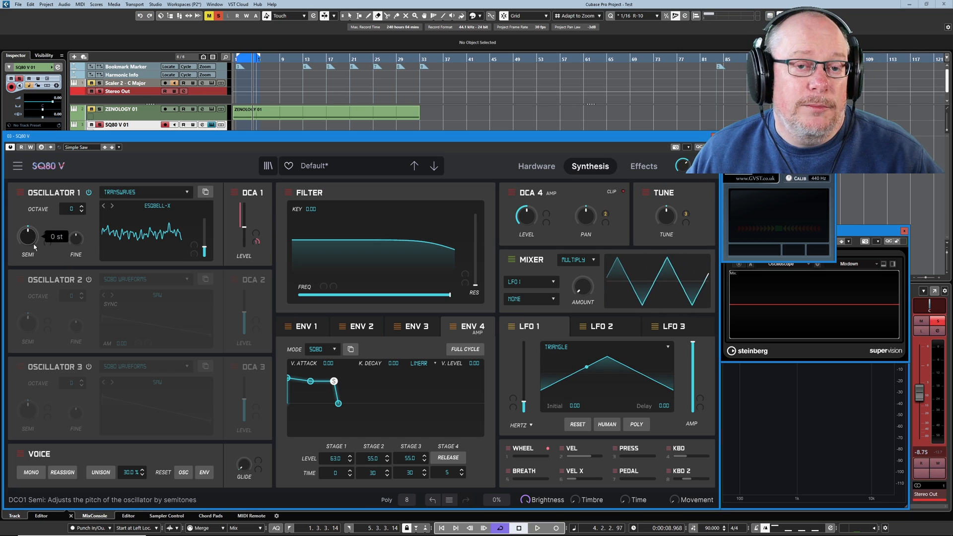